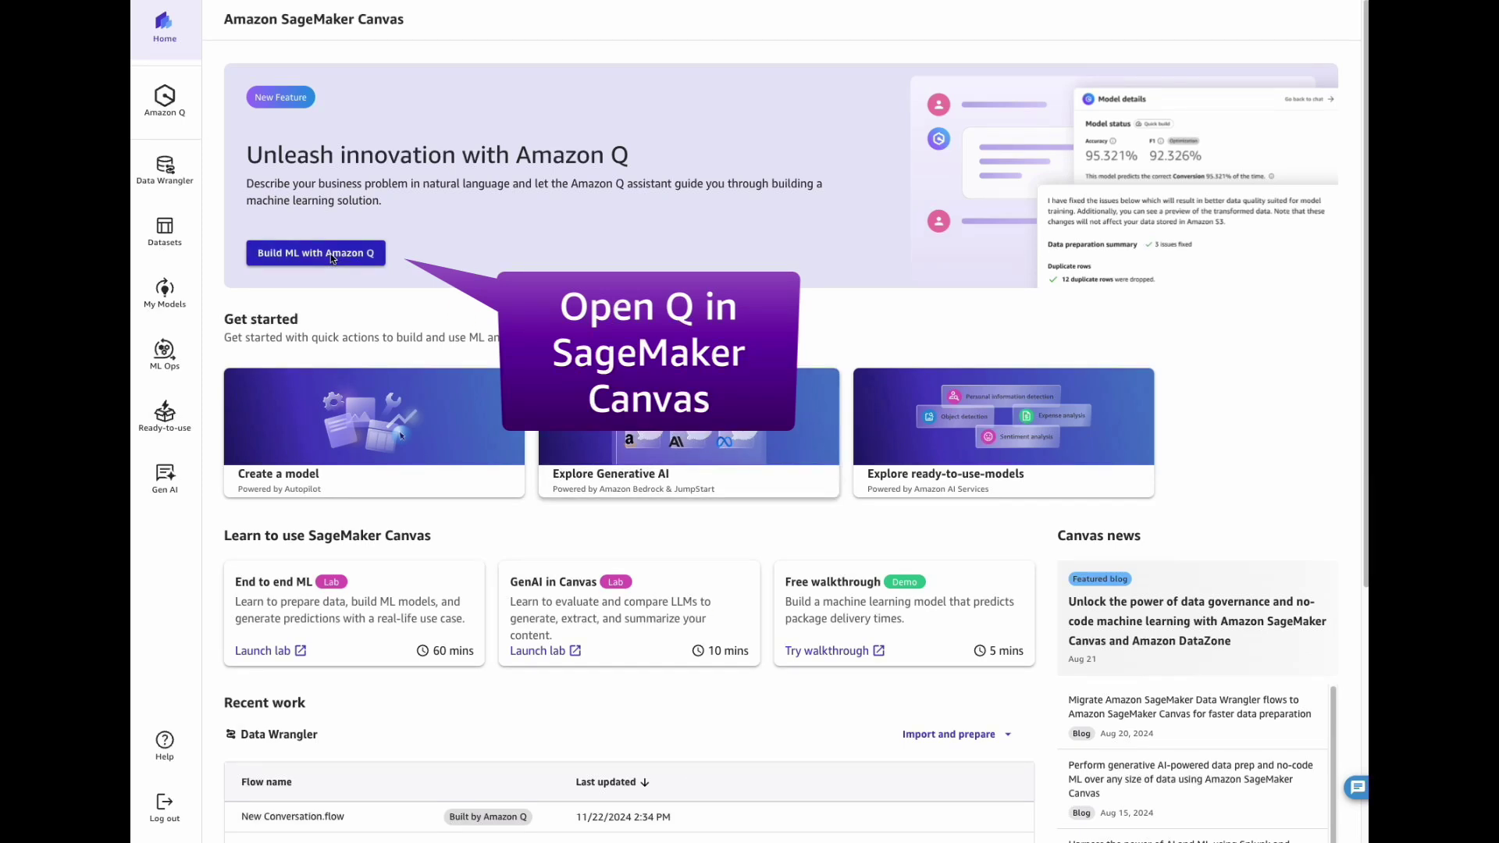
Step: Describe the real-estate house-price prediction problem to Amazon Q and choose to upload your own dataset
left_click(332, 259)
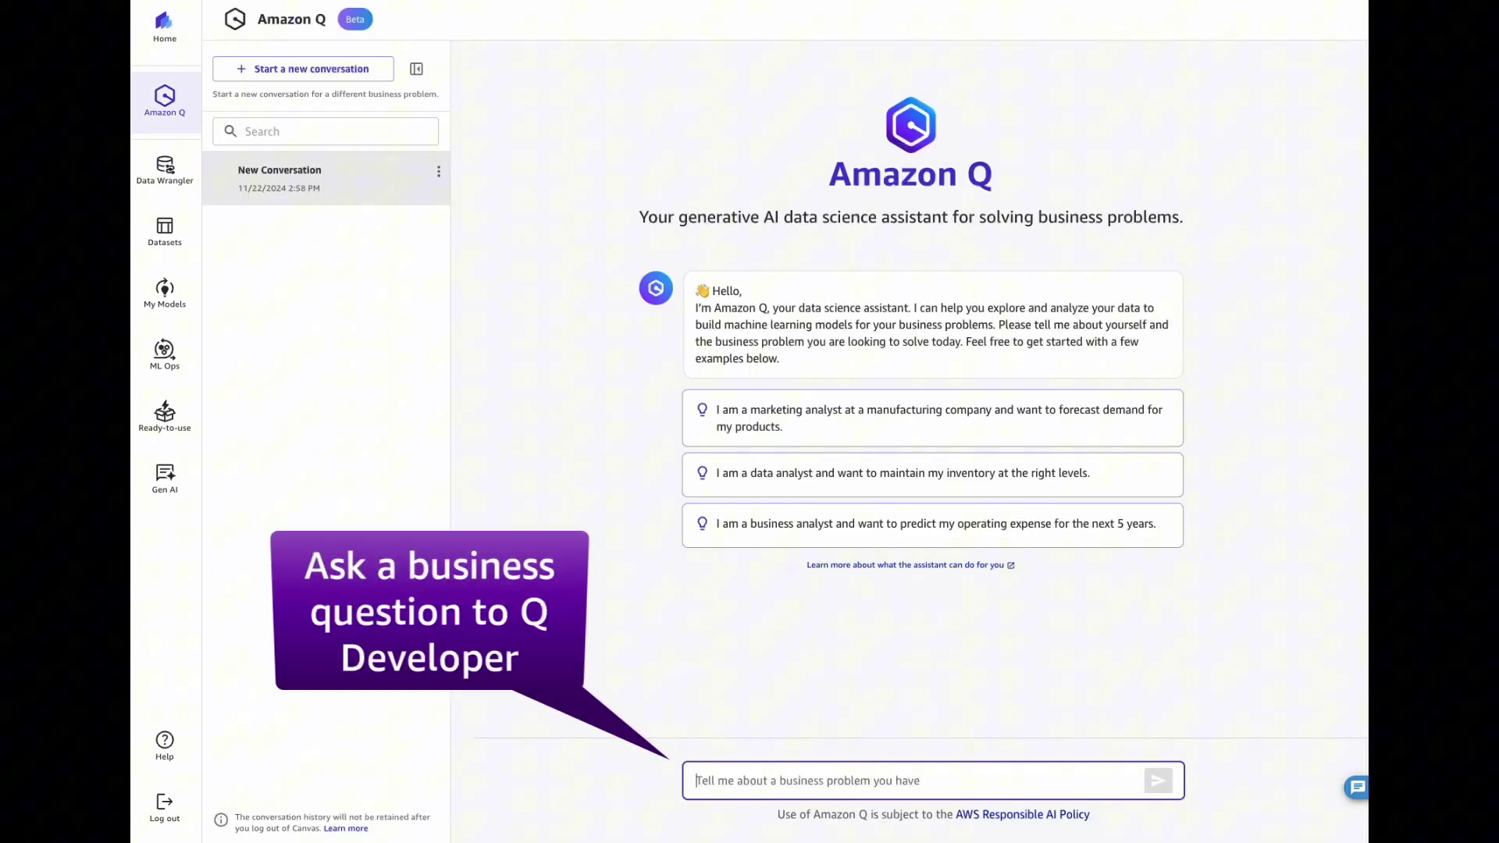
type("I am a real-estate analyst and I want to predict house prices for my marketing and finance teams")
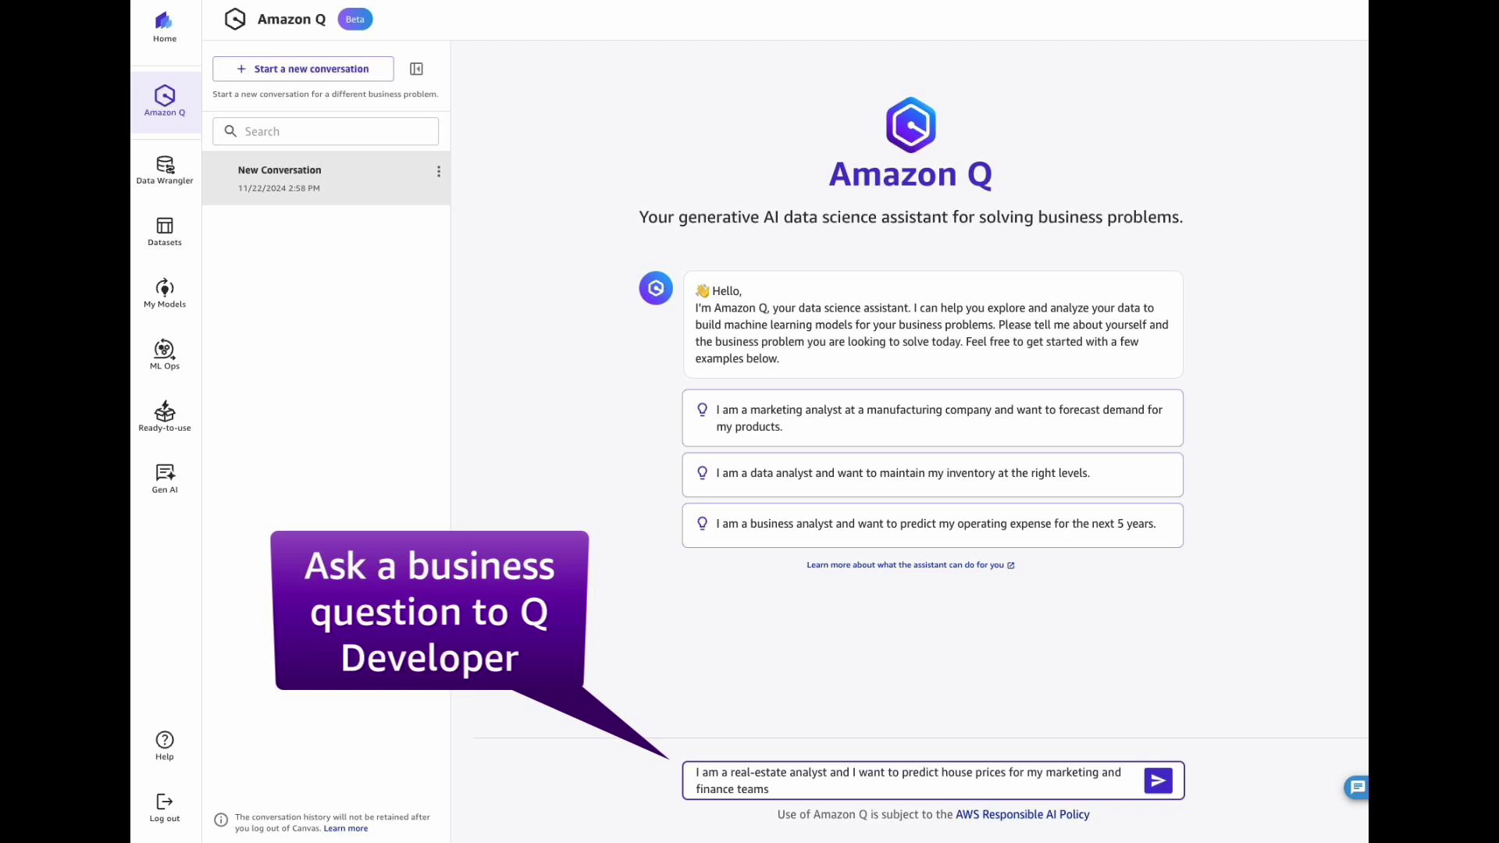
key("Return")
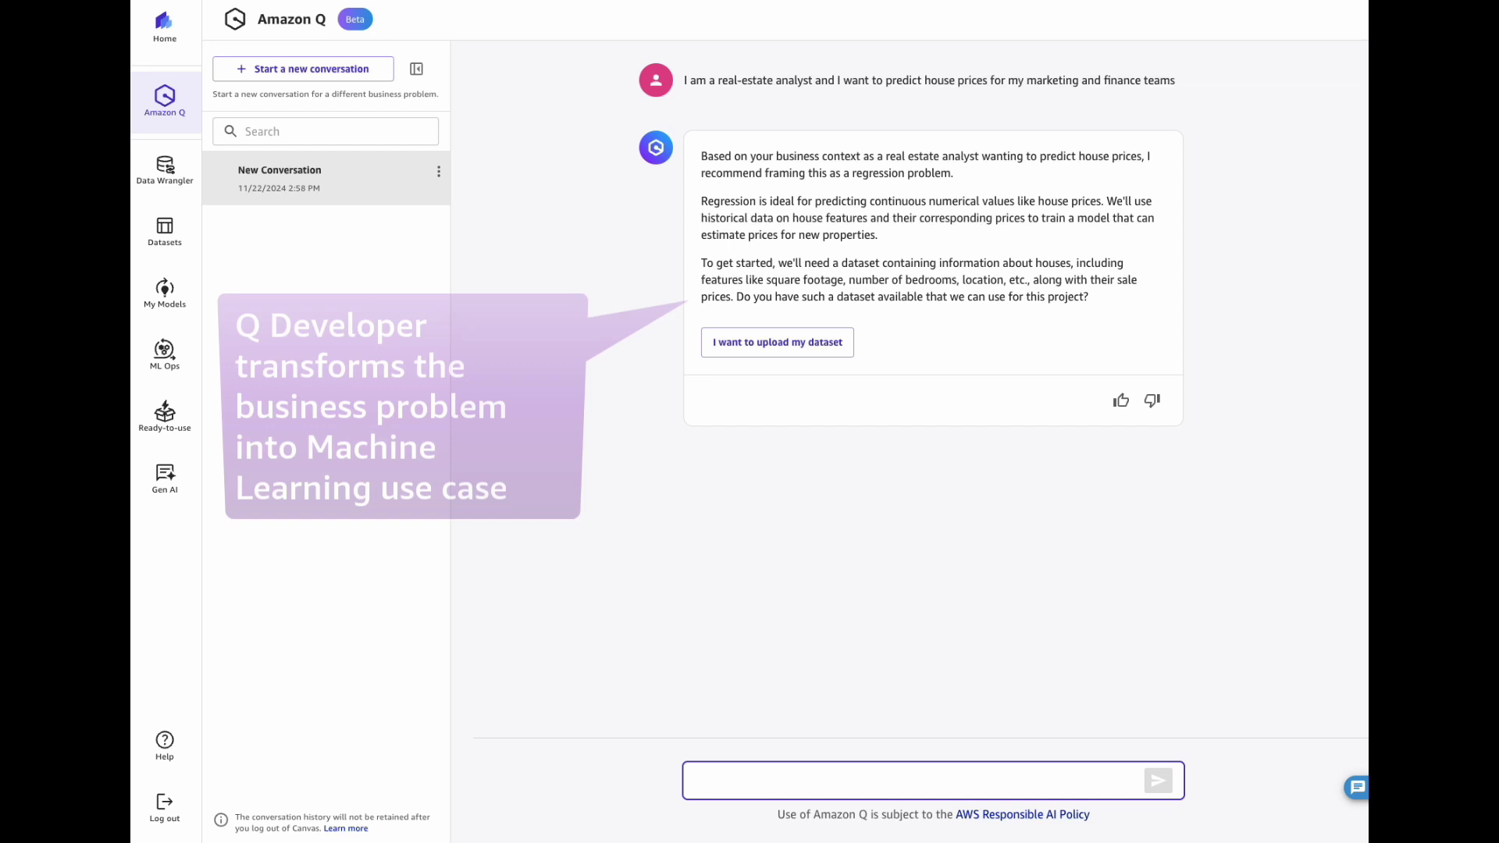
left_click(769, 343)
left_click(1156, 784)
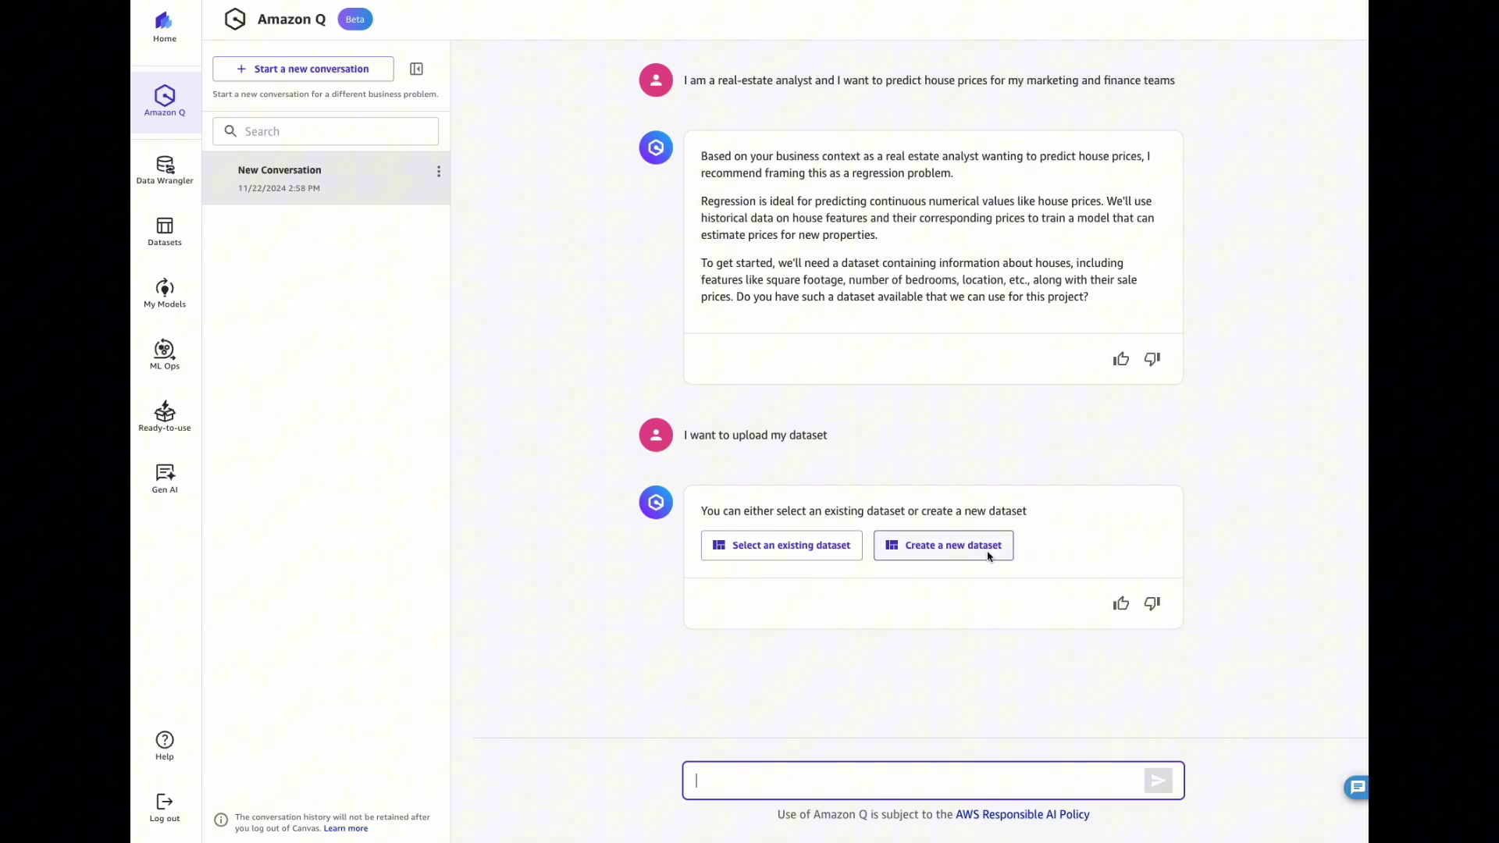
Step: Create a tabular dataset named HousingData from housing.csv, previewing its rows before creating it
left_click(986, 551)
key("ctrl+a")
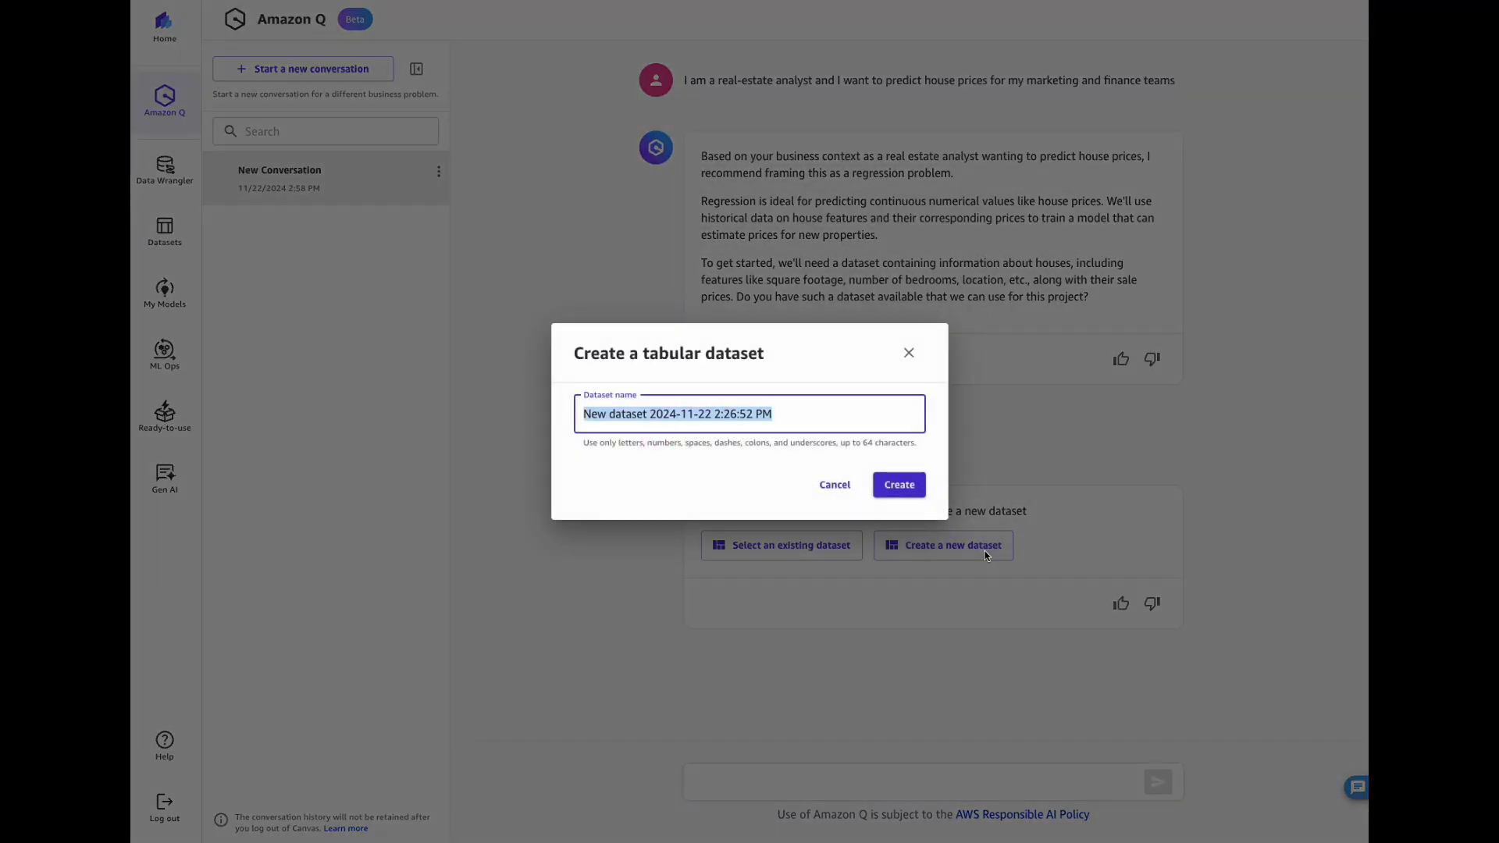
type("HousingDa")
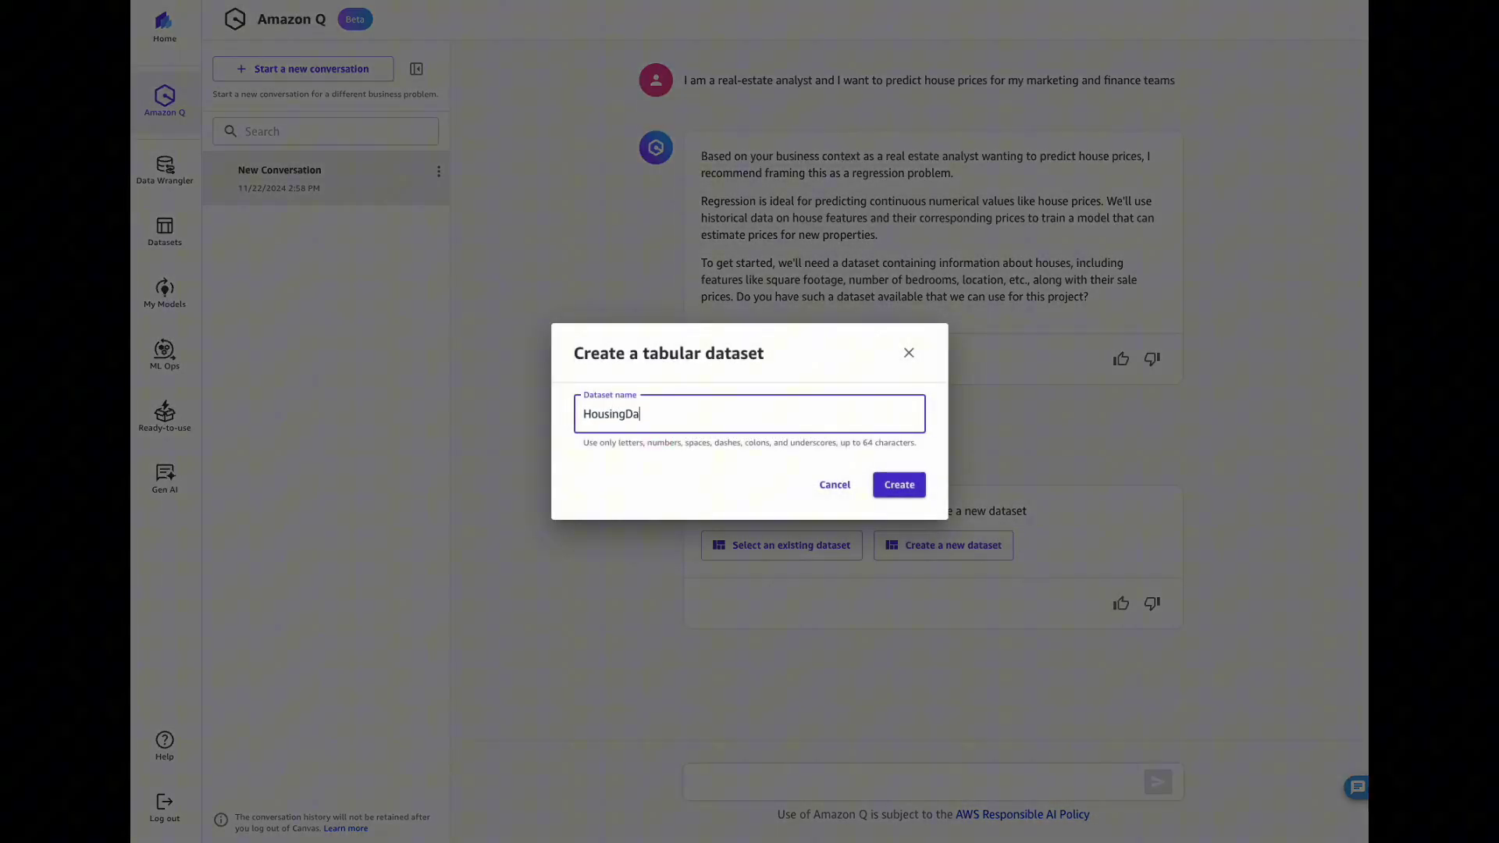
type("ta")
key("Return")
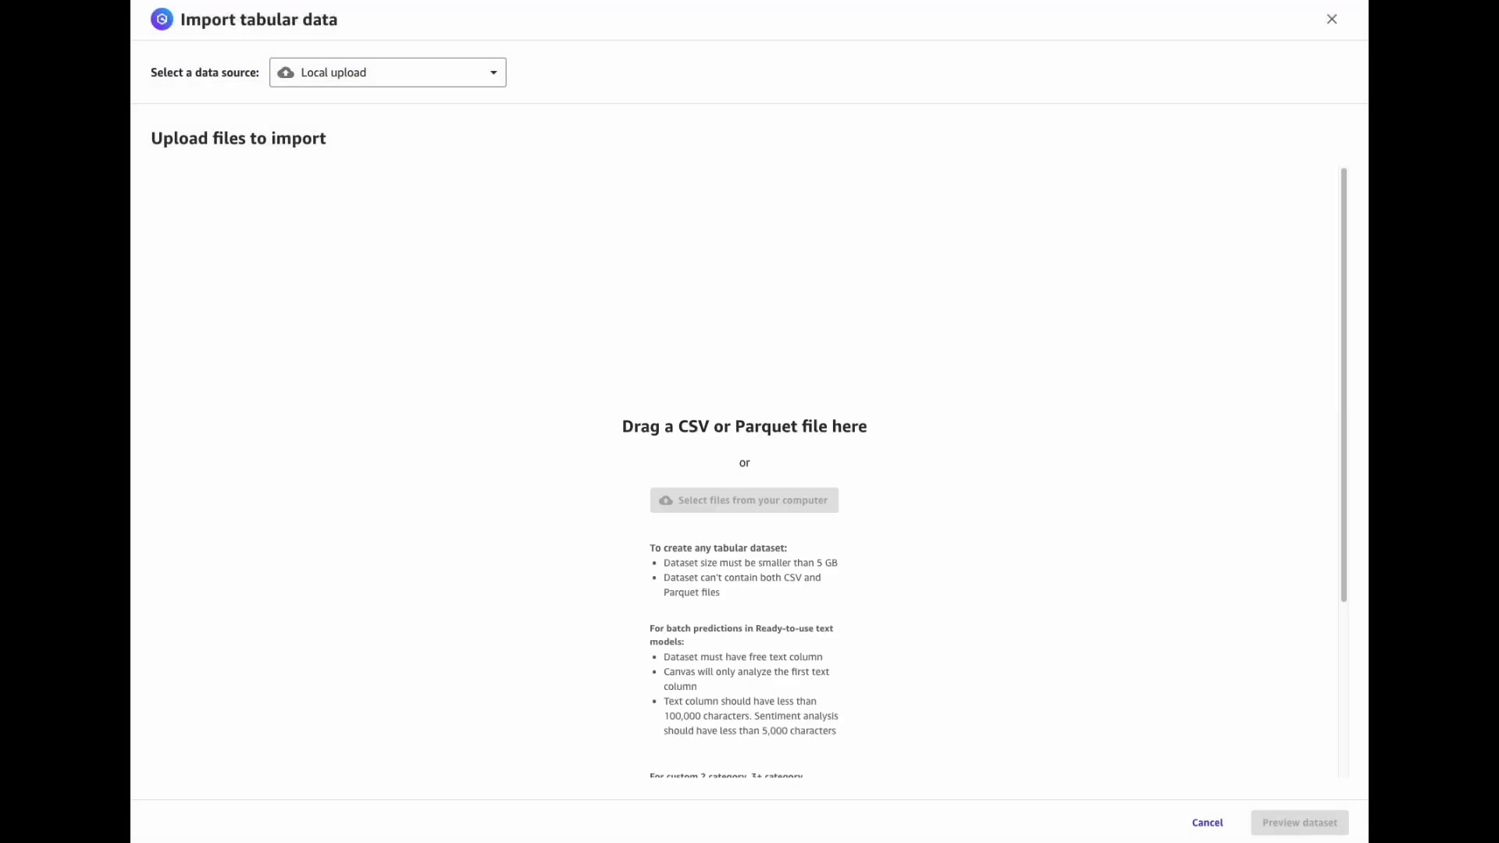
left_click_drag(222, 569, 710, 459)
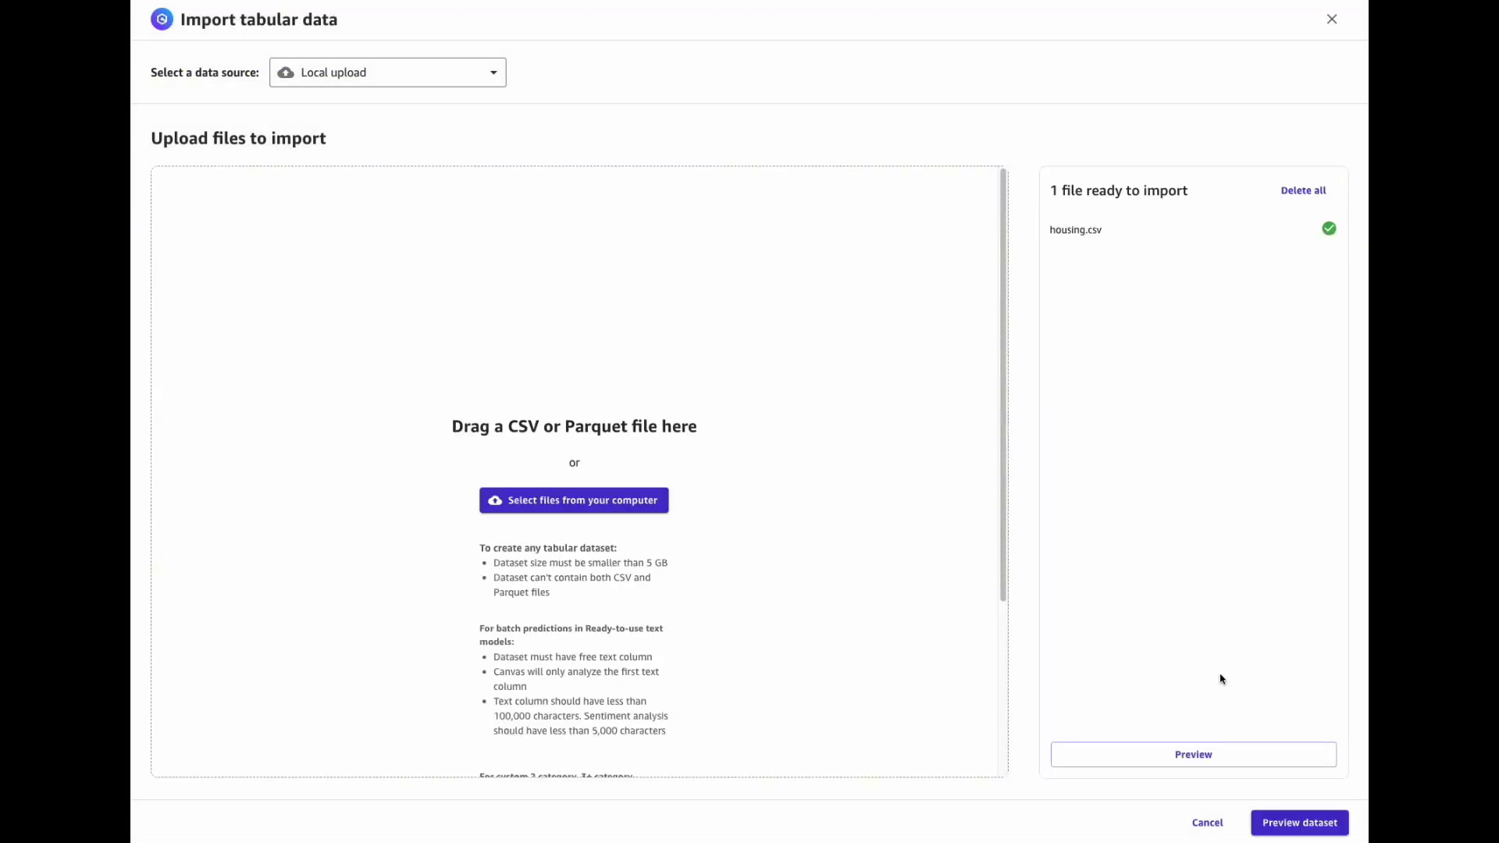
left_click(1332, 825)
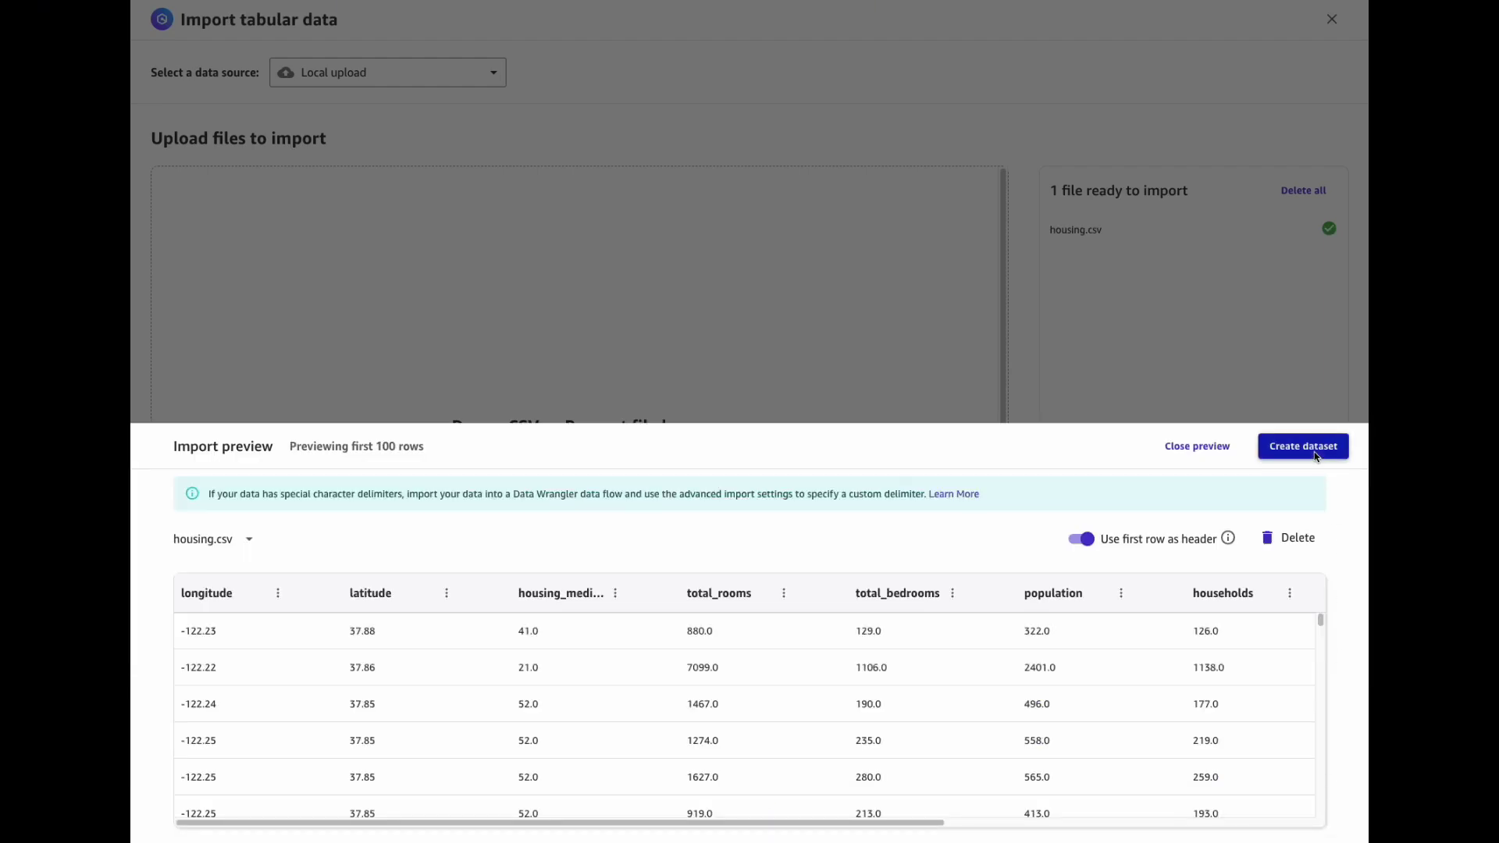
left_click(1311, 452)
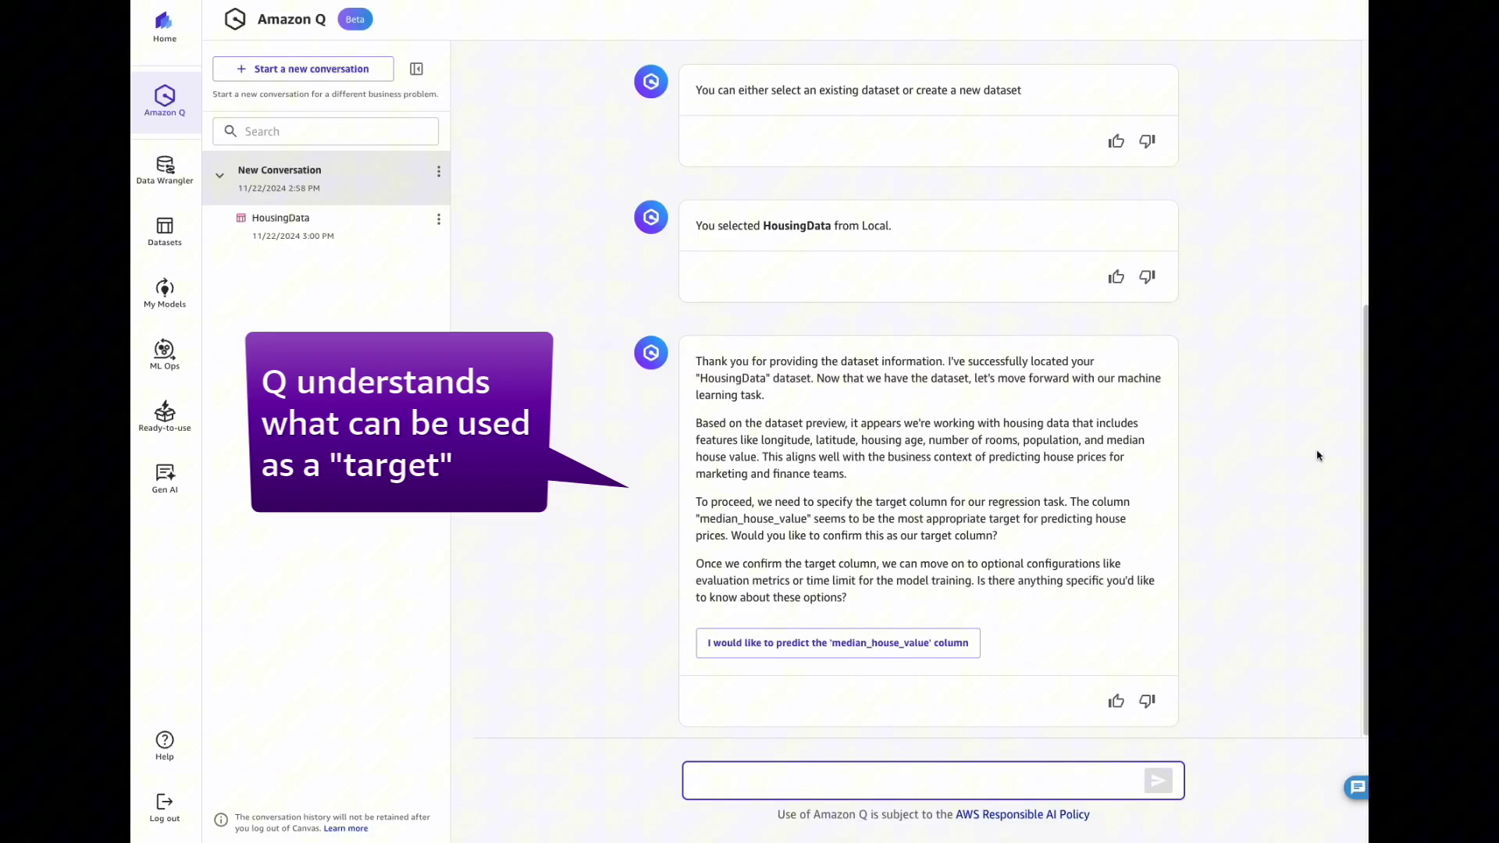
Step: Send median_house_value as the target column and show the HousingData analysis report
left_click(942, 651)
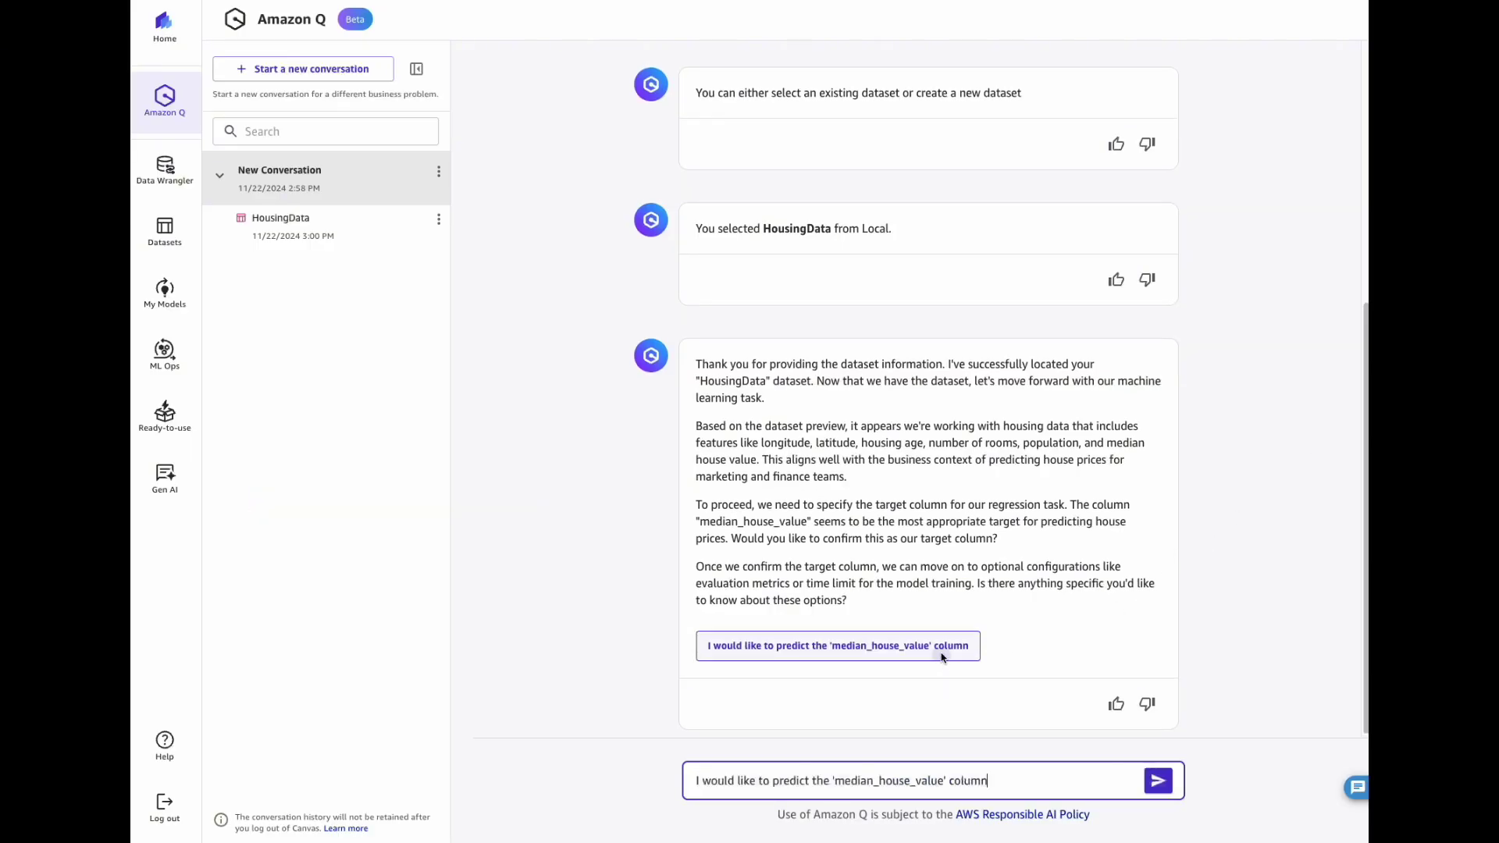
left_click(1157, 781)
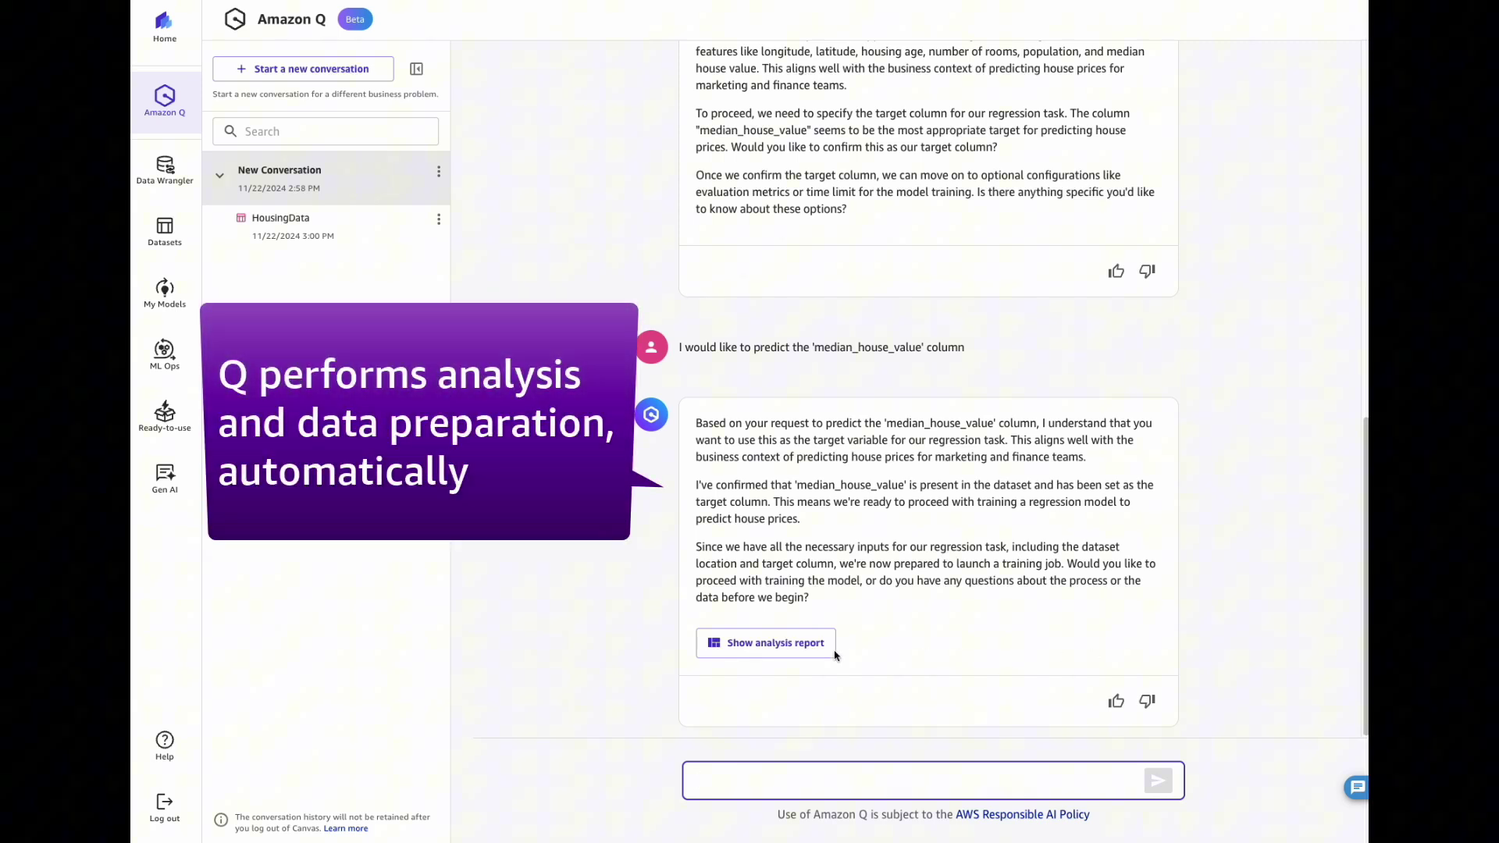
left_click(803, 644)
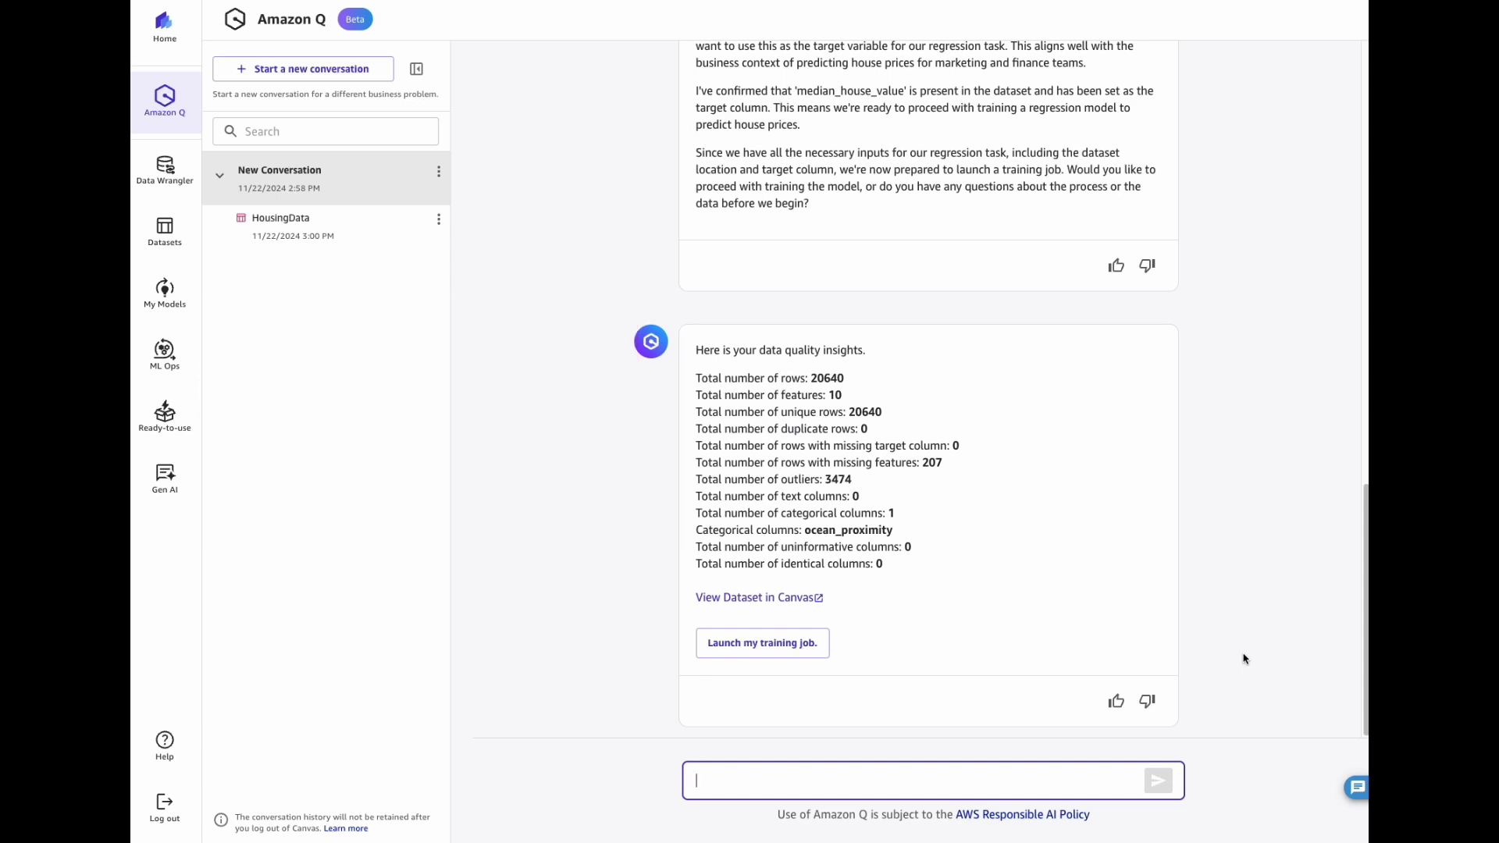
type("Which da")
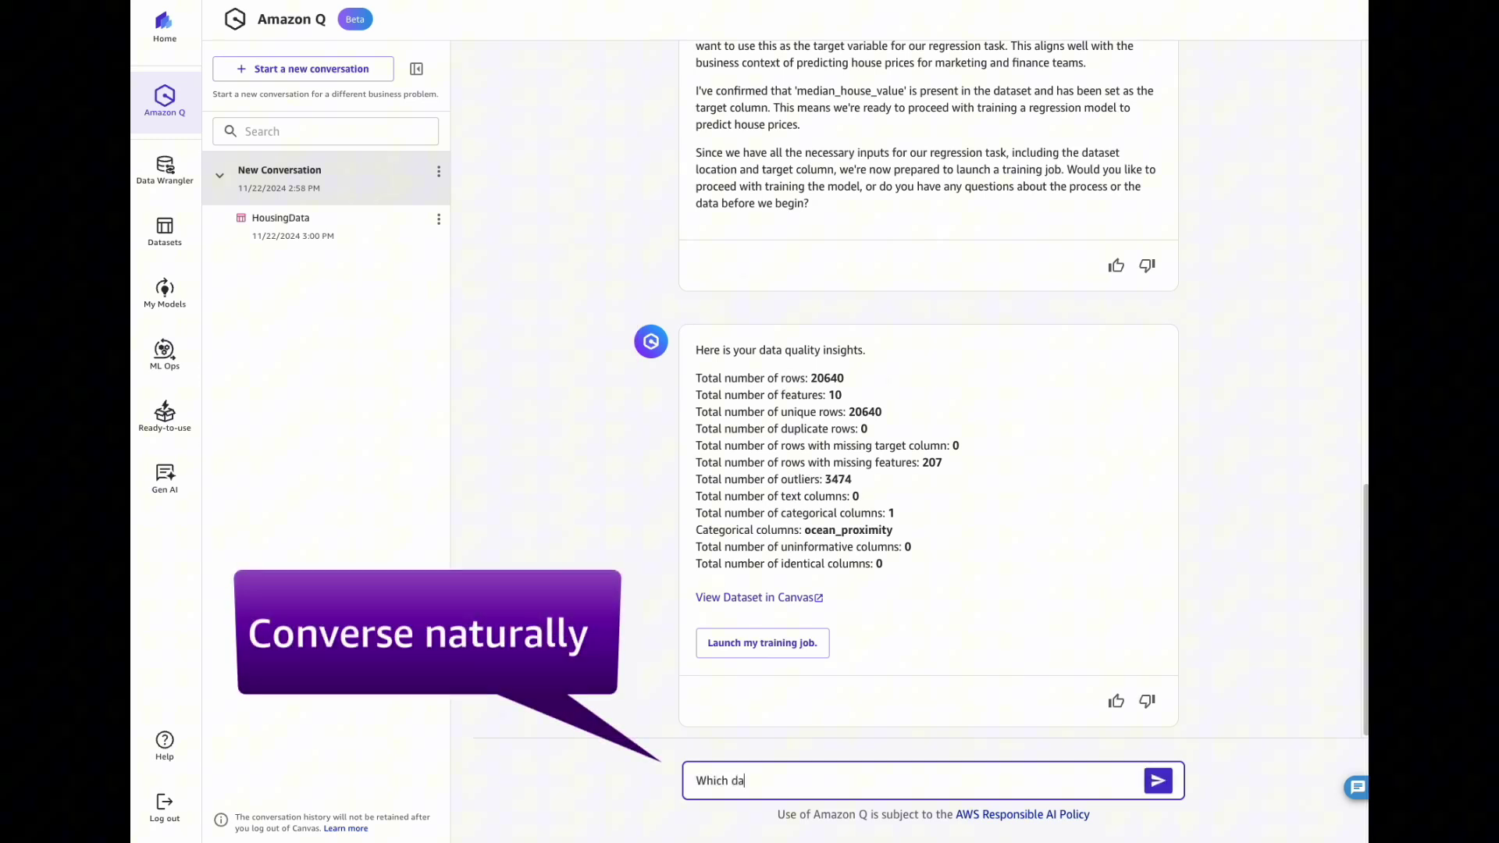
type("ta preparatio")
type("n steps have bee")
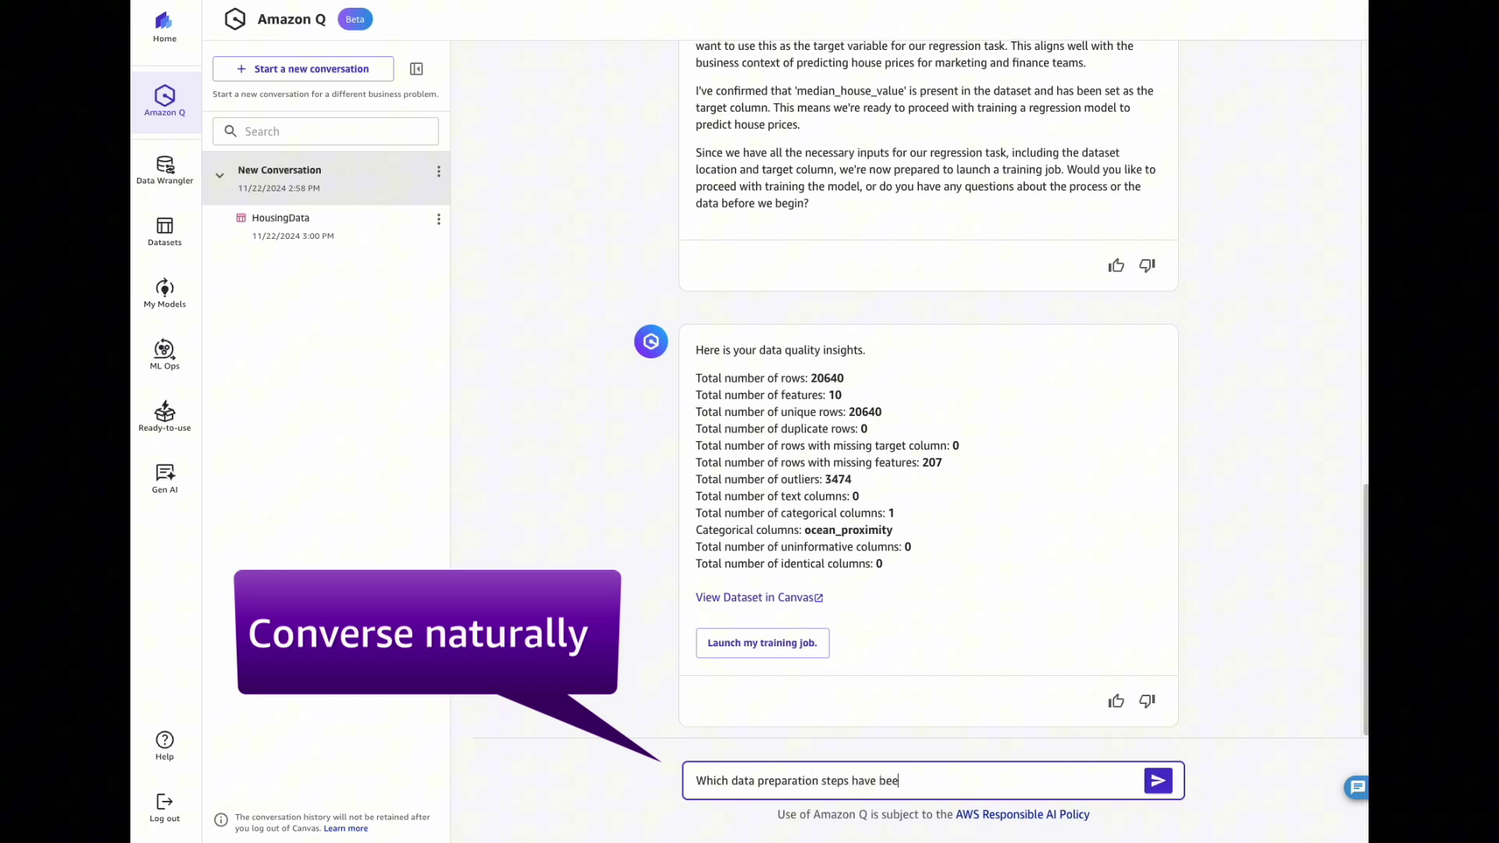
type("n performed o")
type("n my dataset?")
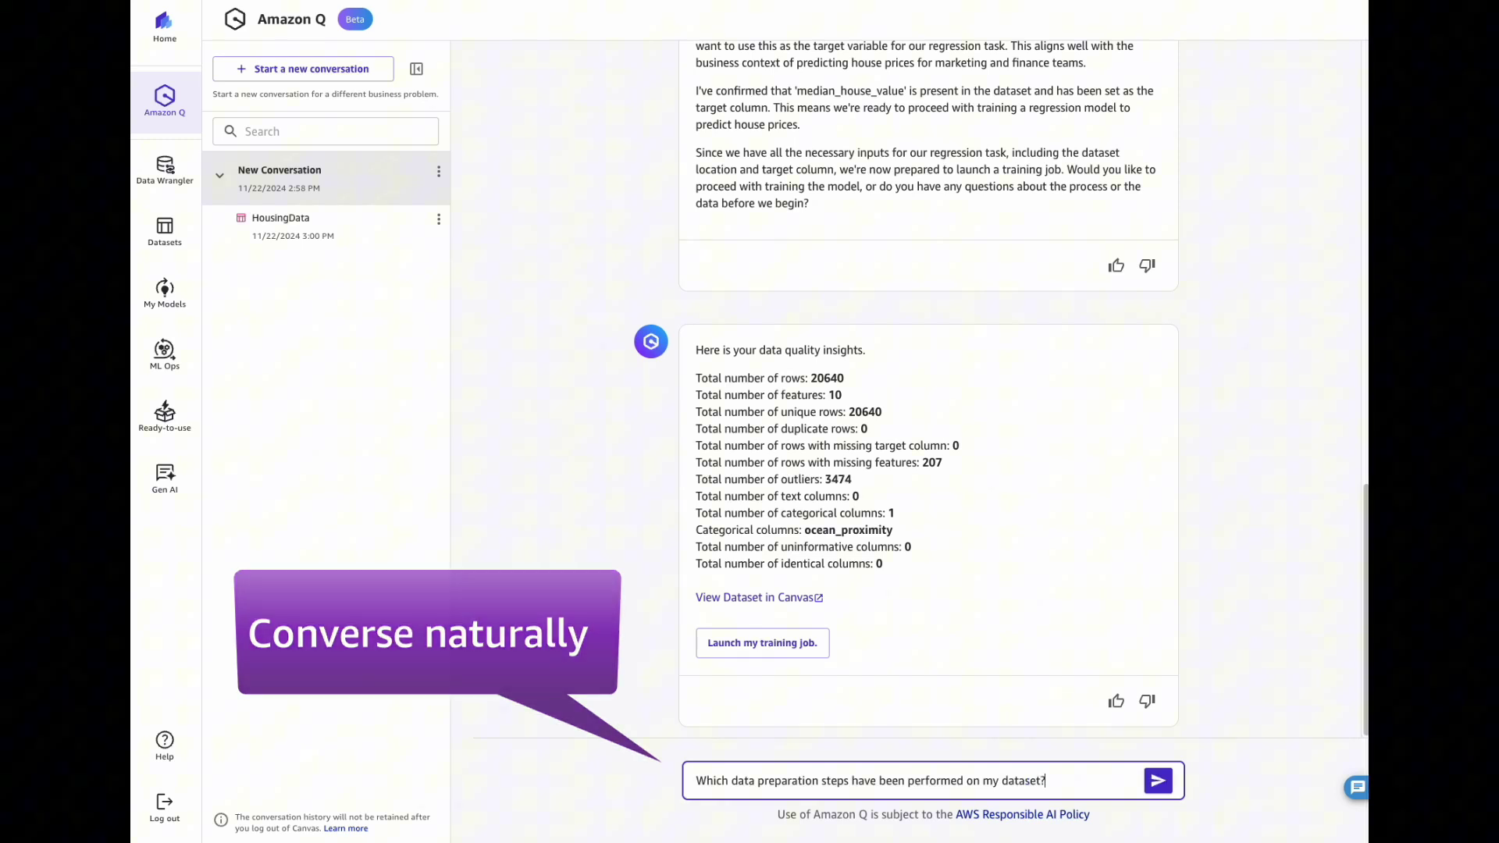
Step: Ask Amazon Q which data preparation steps were performed, then request launching the training job
key("Return")
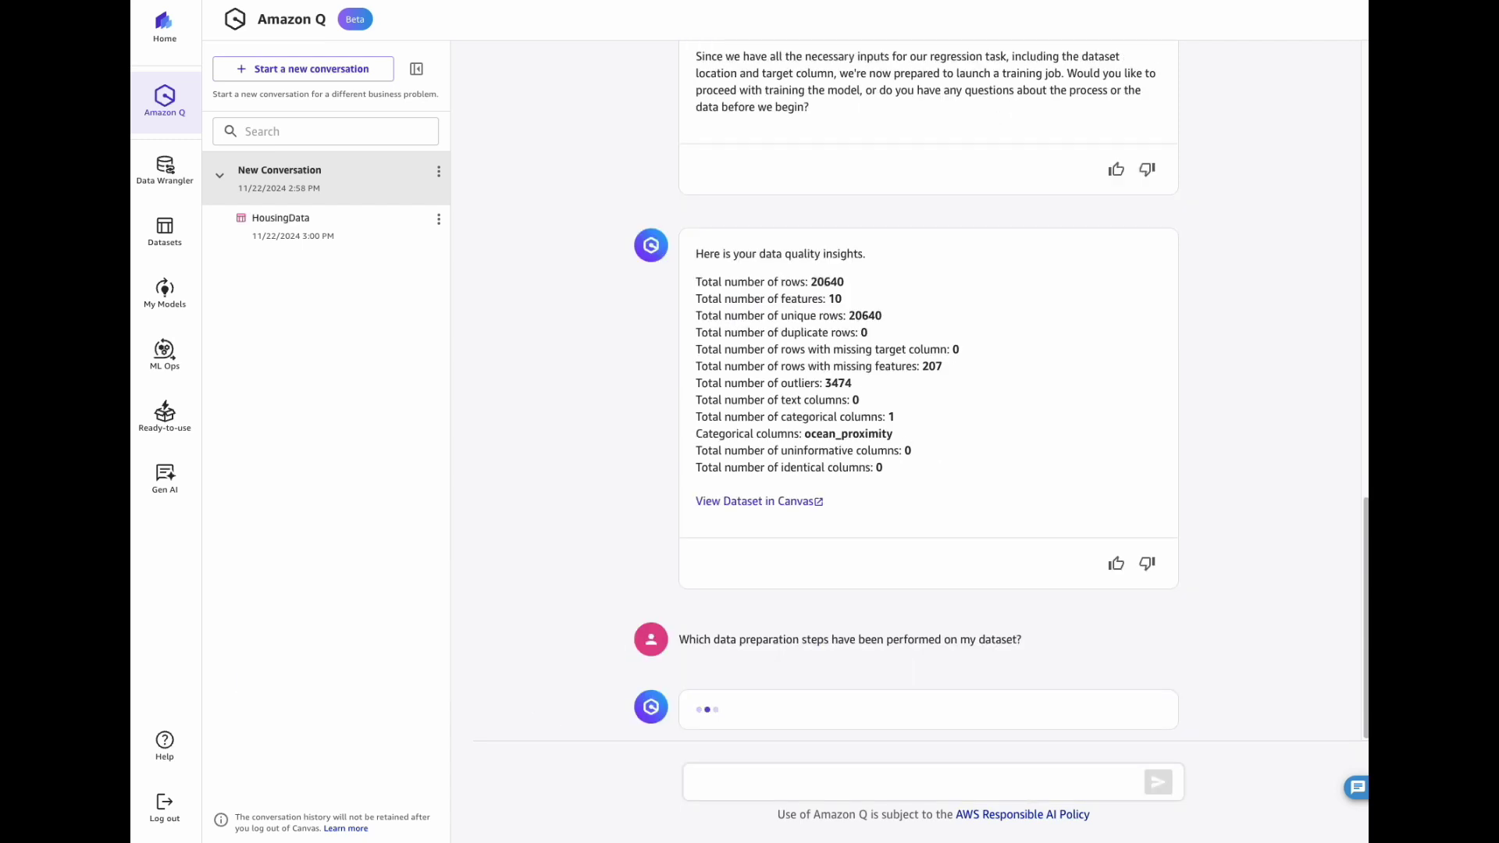
type("Launch the")
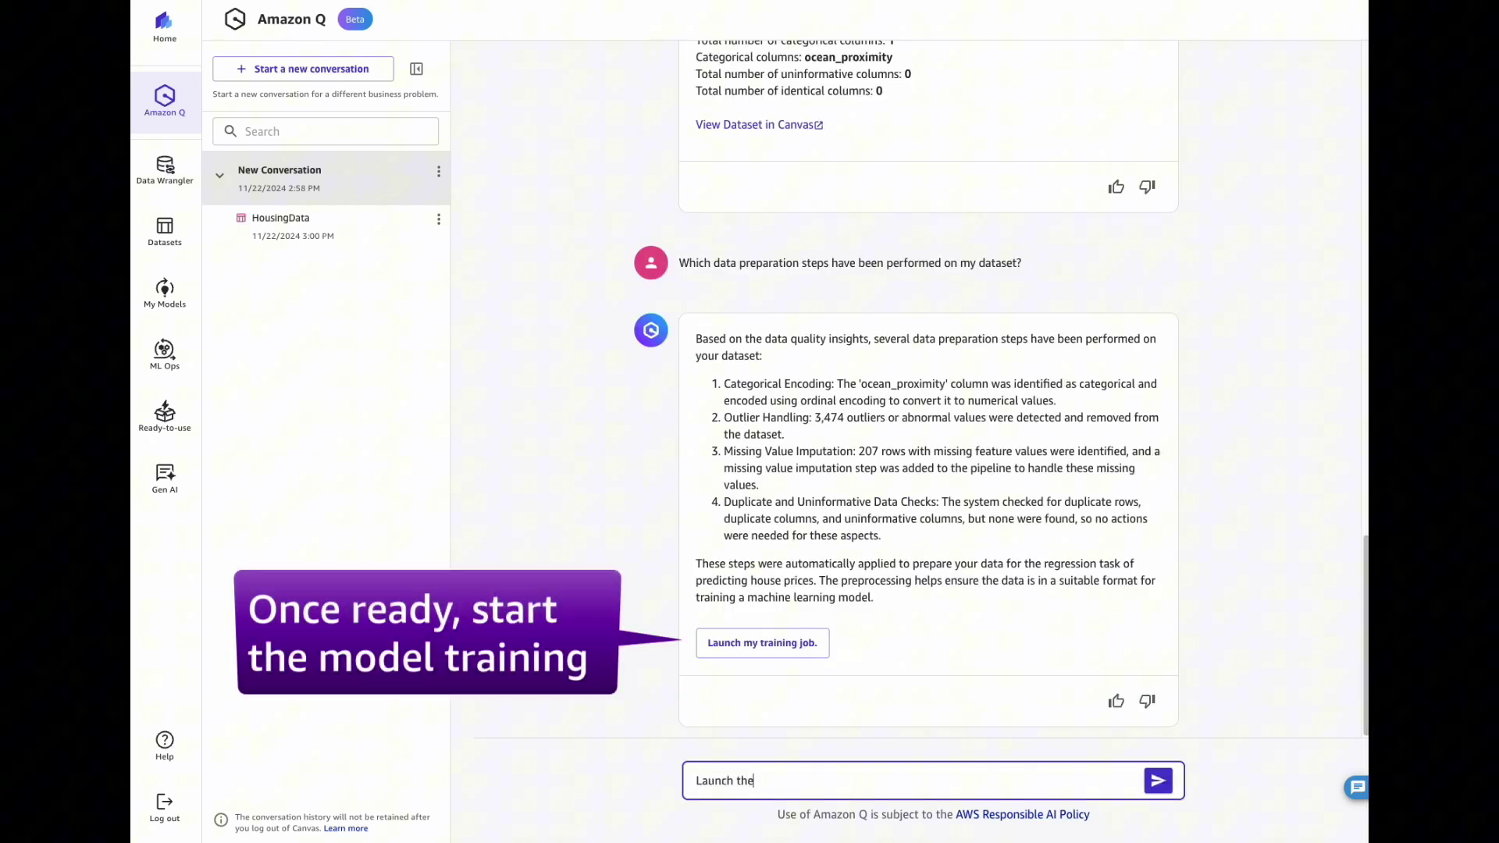
type(" training job")
key("Return")
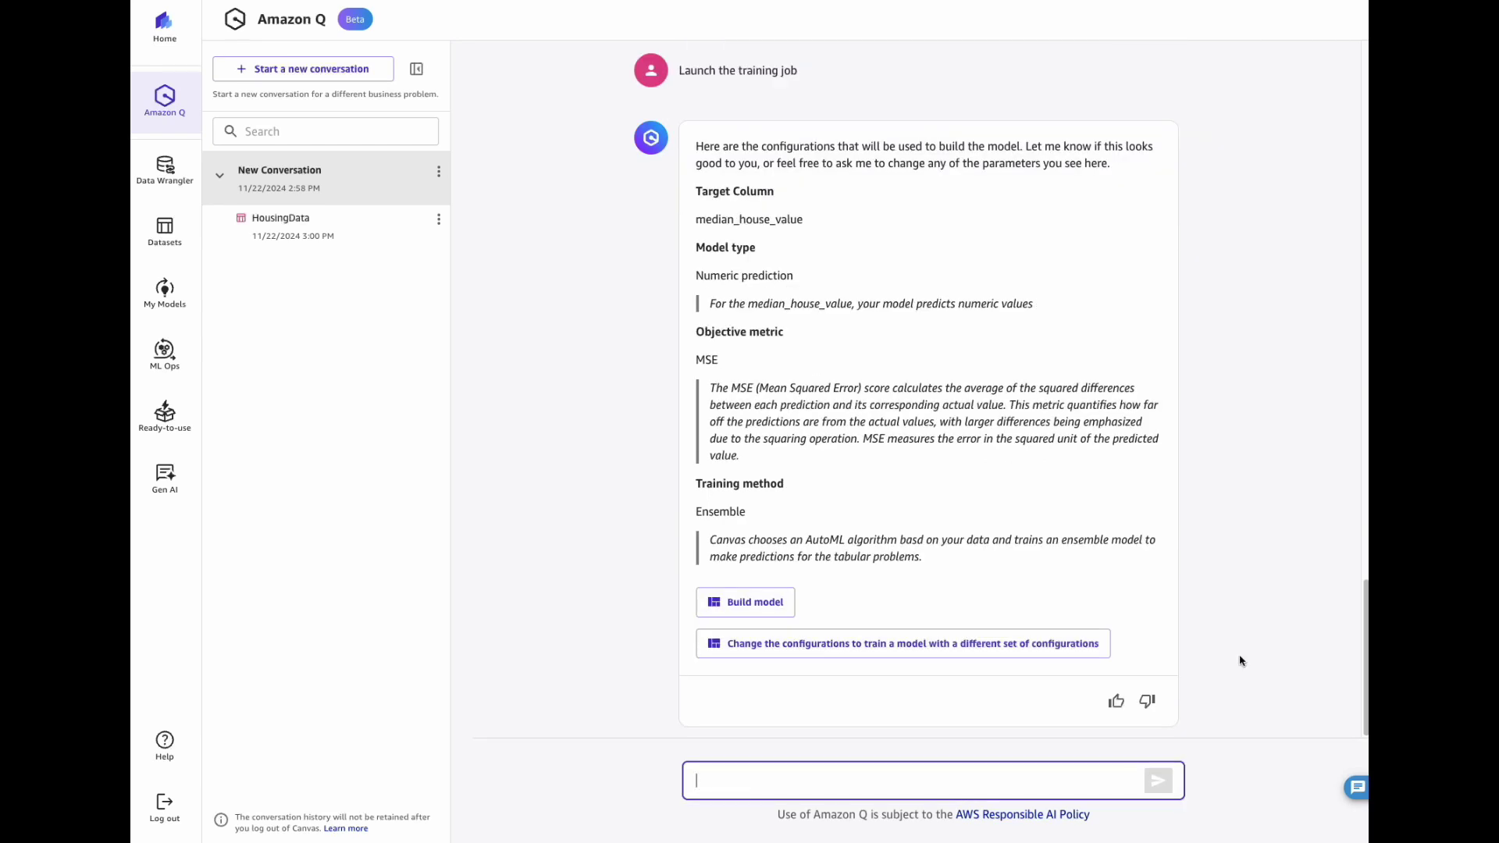
type("Which other objective metrics are available for this problem?")
Step: Ask Amazon Q about other objective metrics and switch the objective metric to R2
key("Return")
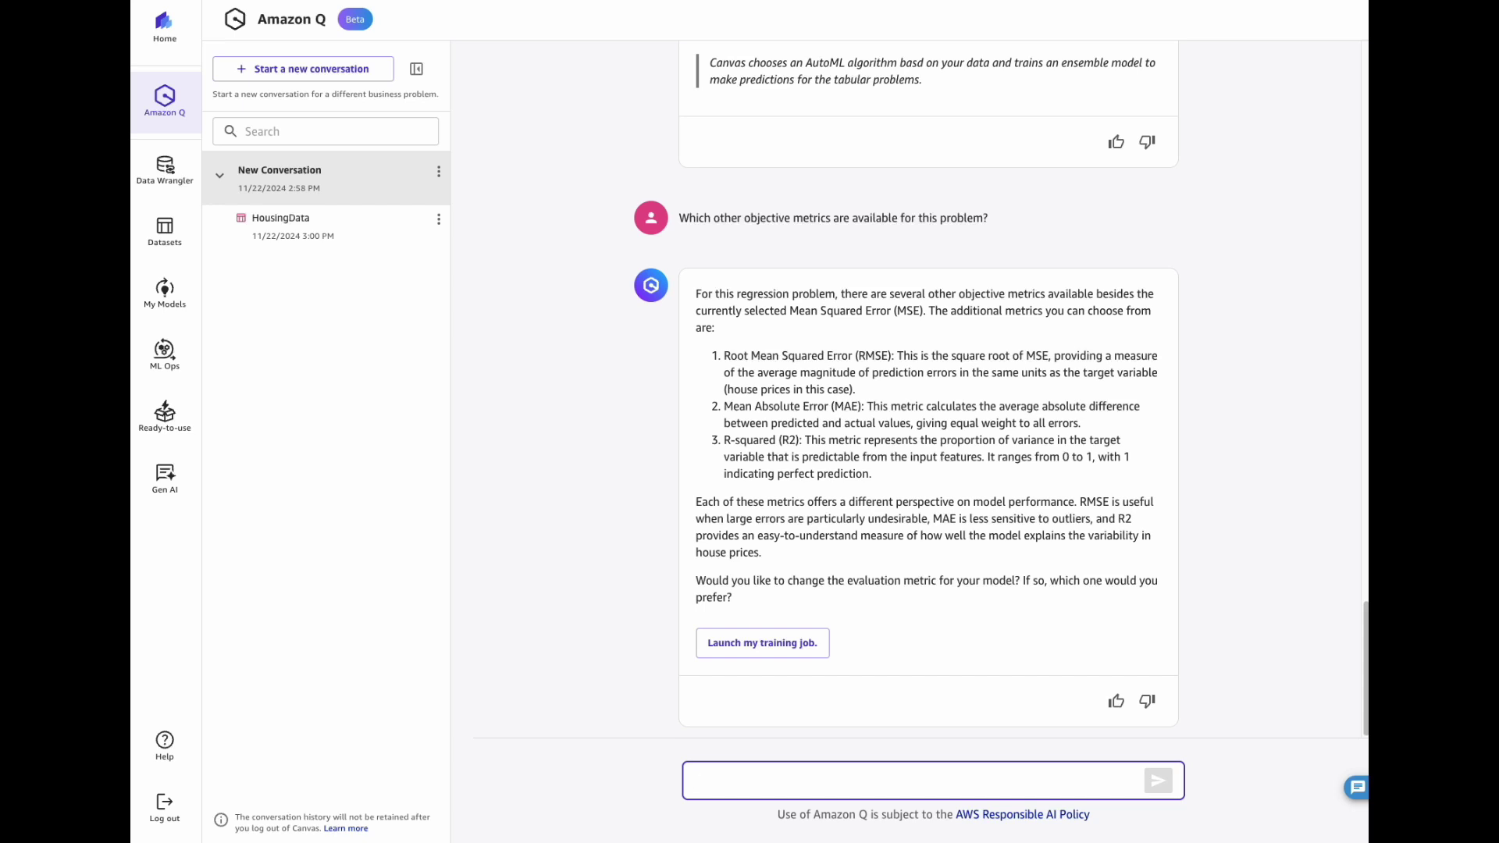
type("Use")
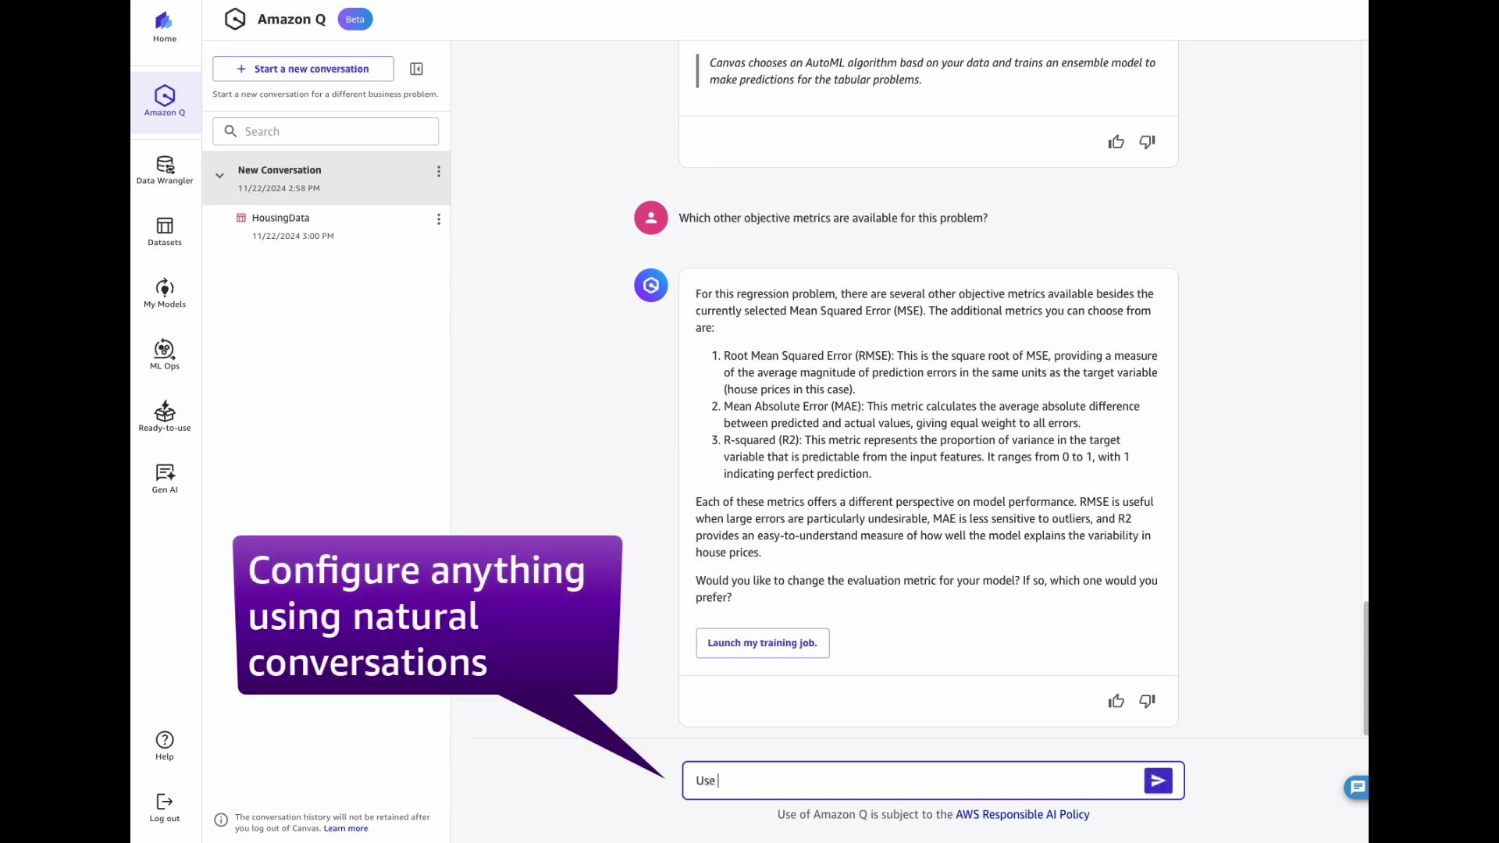
type(" R2 instead of ")
type("R")
key("BackSpace")
type("MSE")
key("Return")
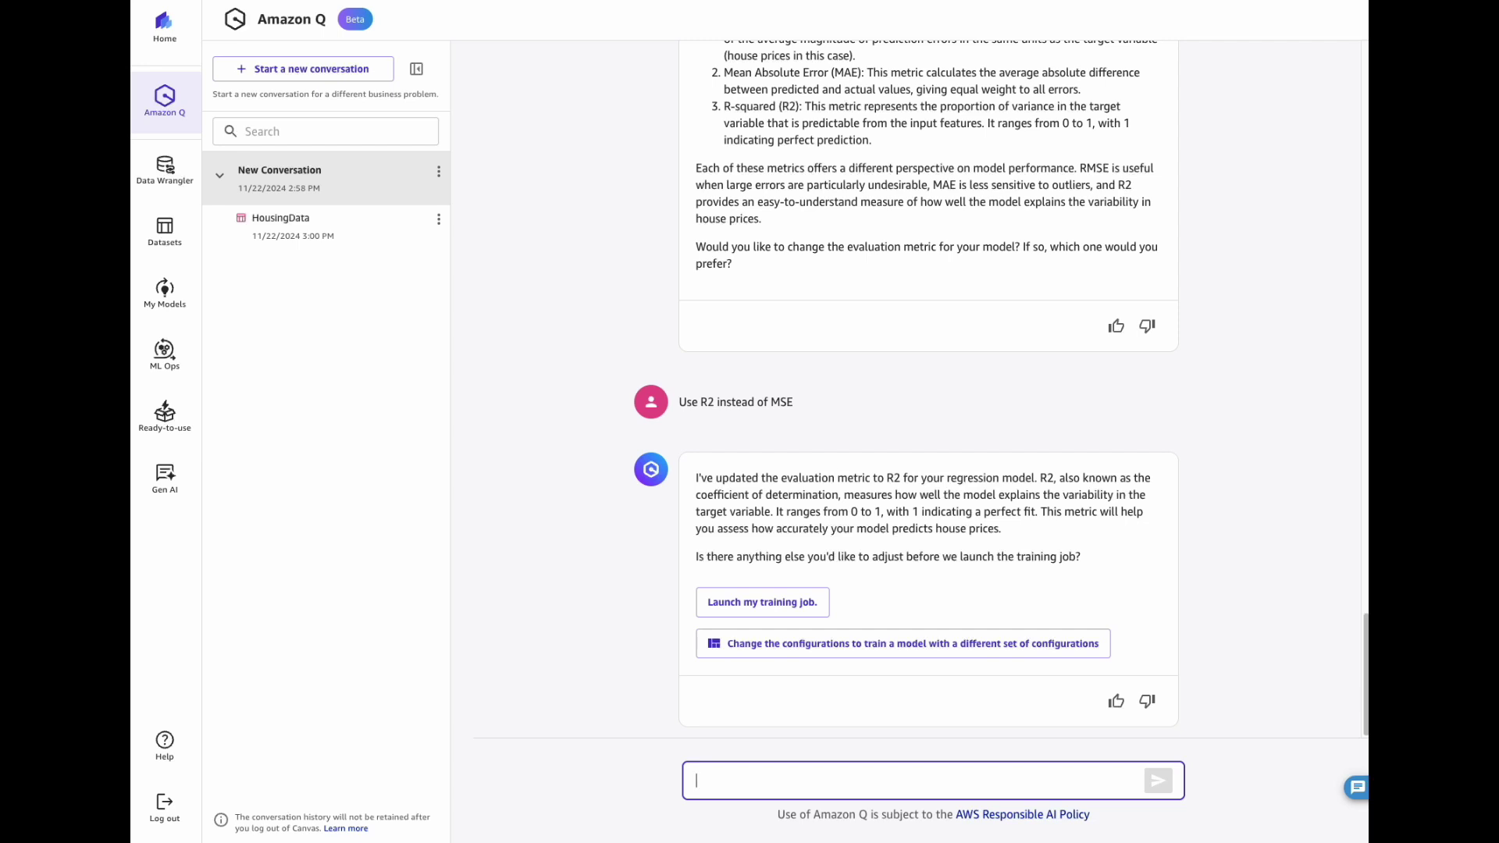
Step: Launch the training job and build the model with the proposed settings
left_click(796, 602)
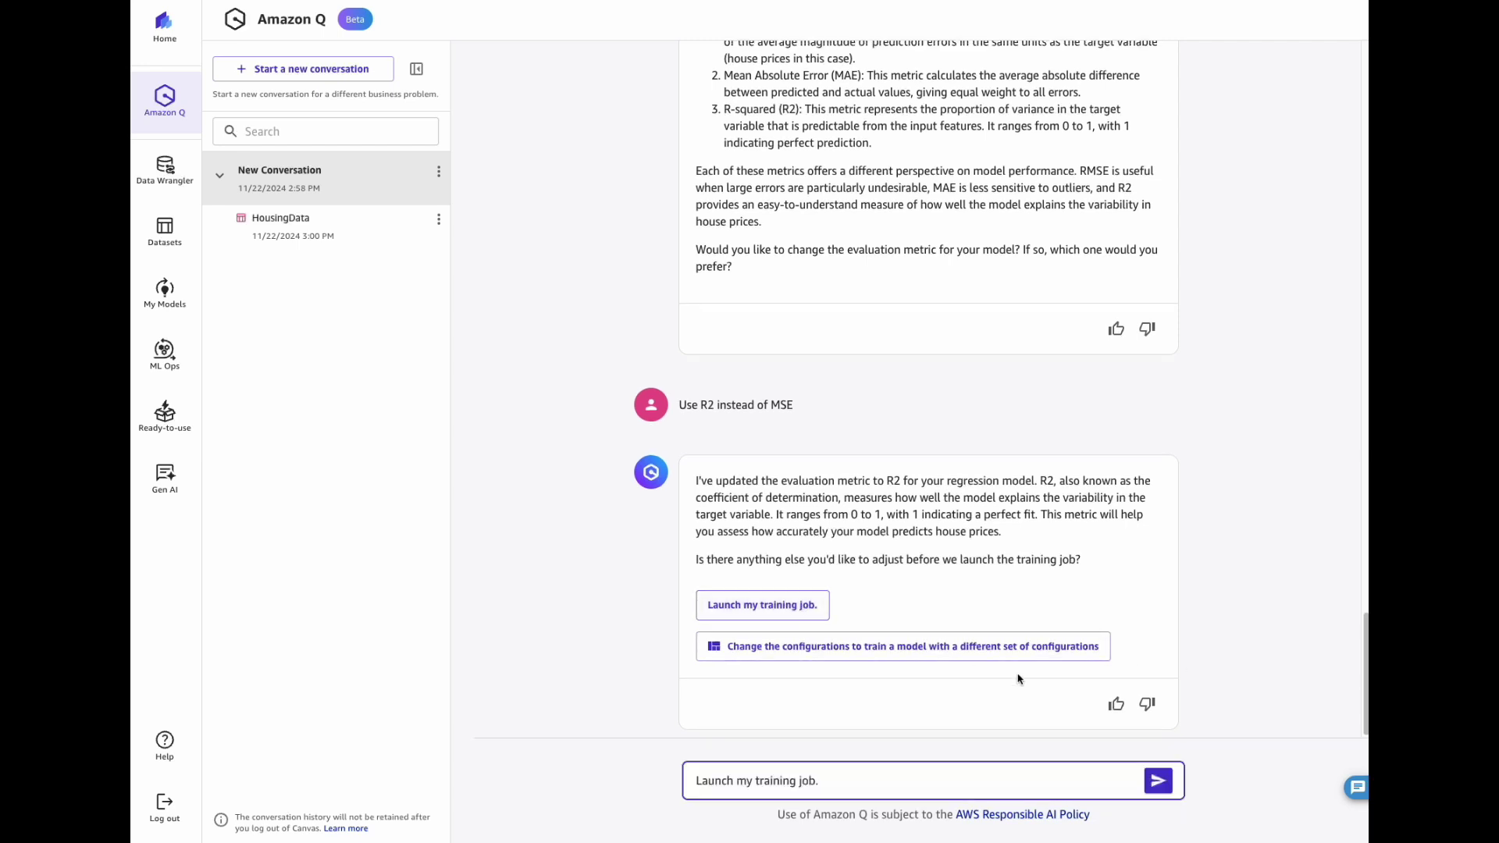
left_click(1155, 780)
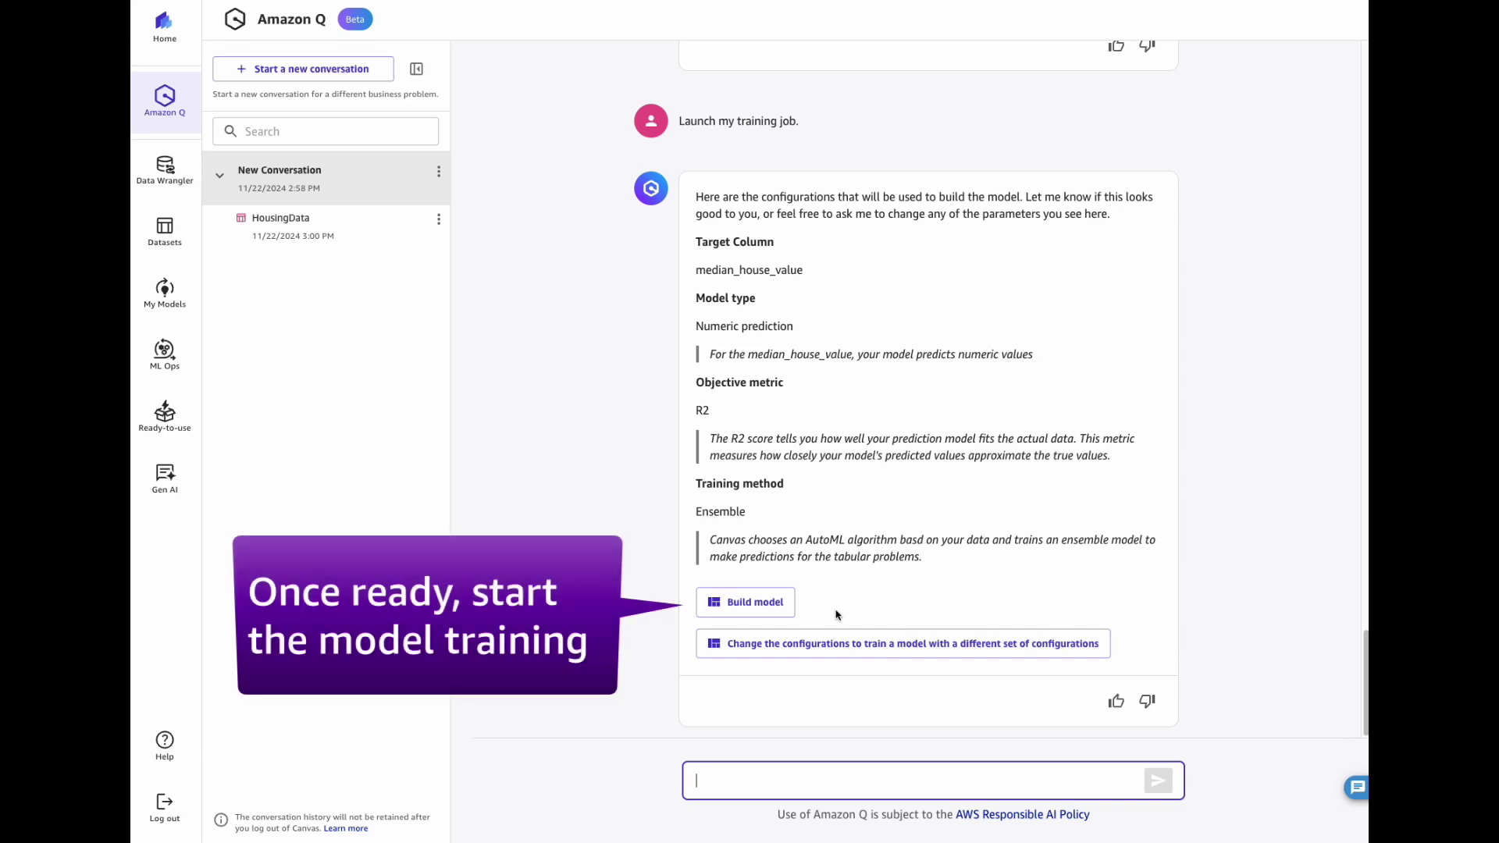
left_click(756, 604)
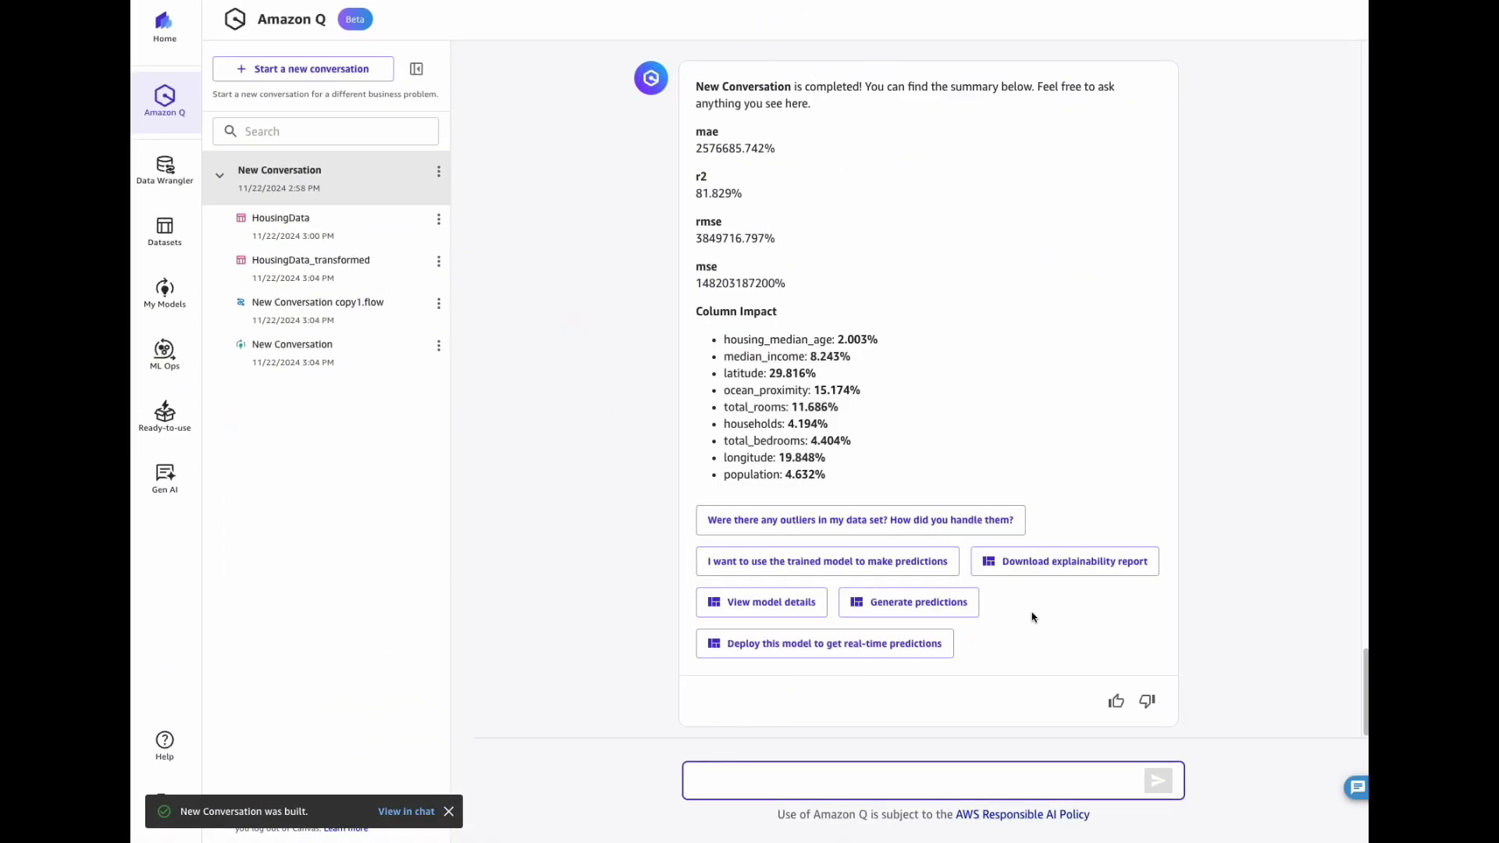
left_click(803, 603)
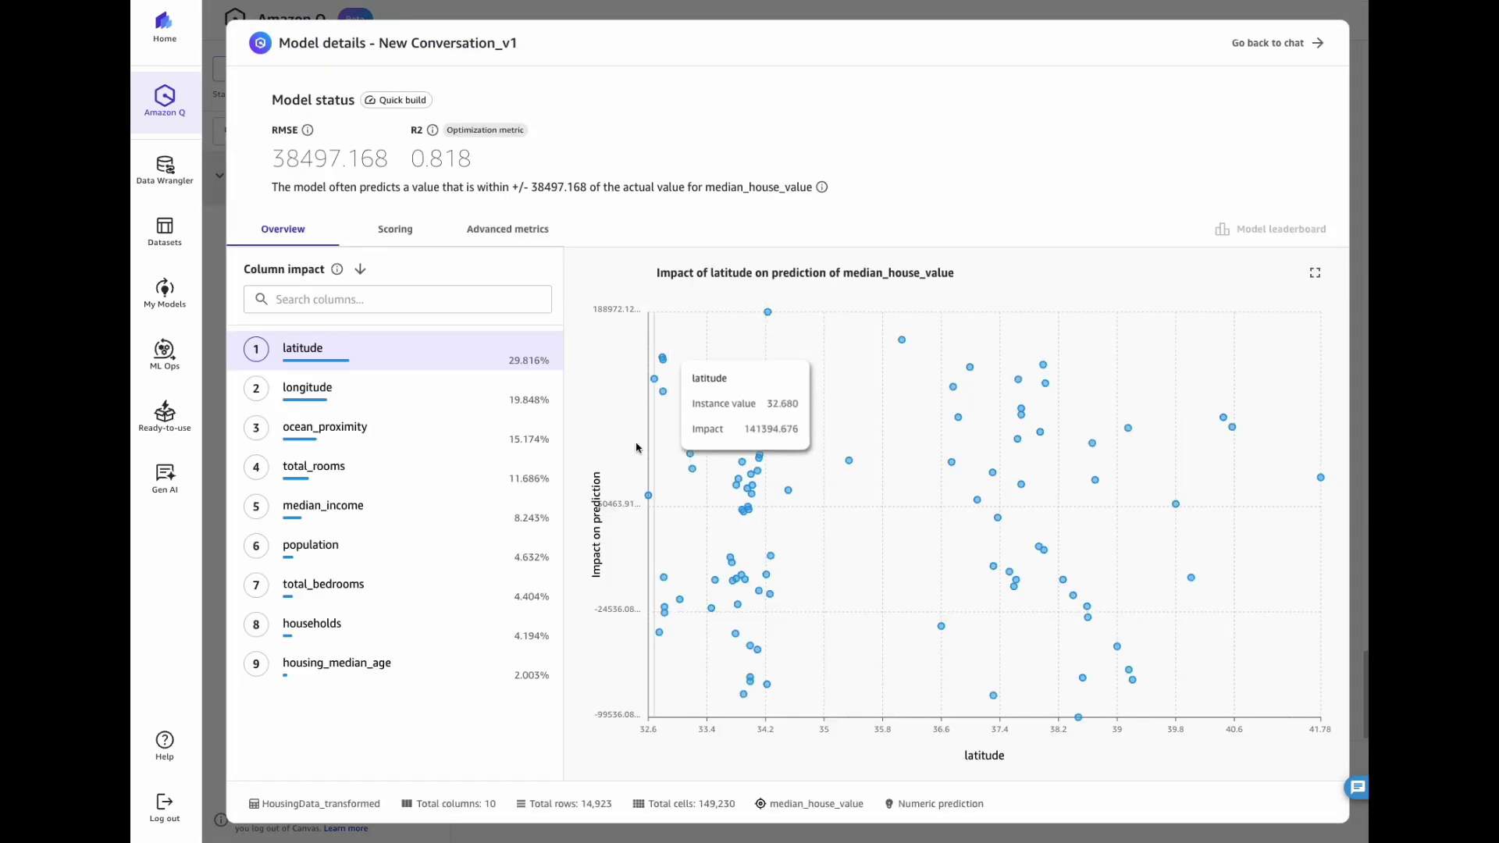
left_click(510, 398)
left_click(515, 427)
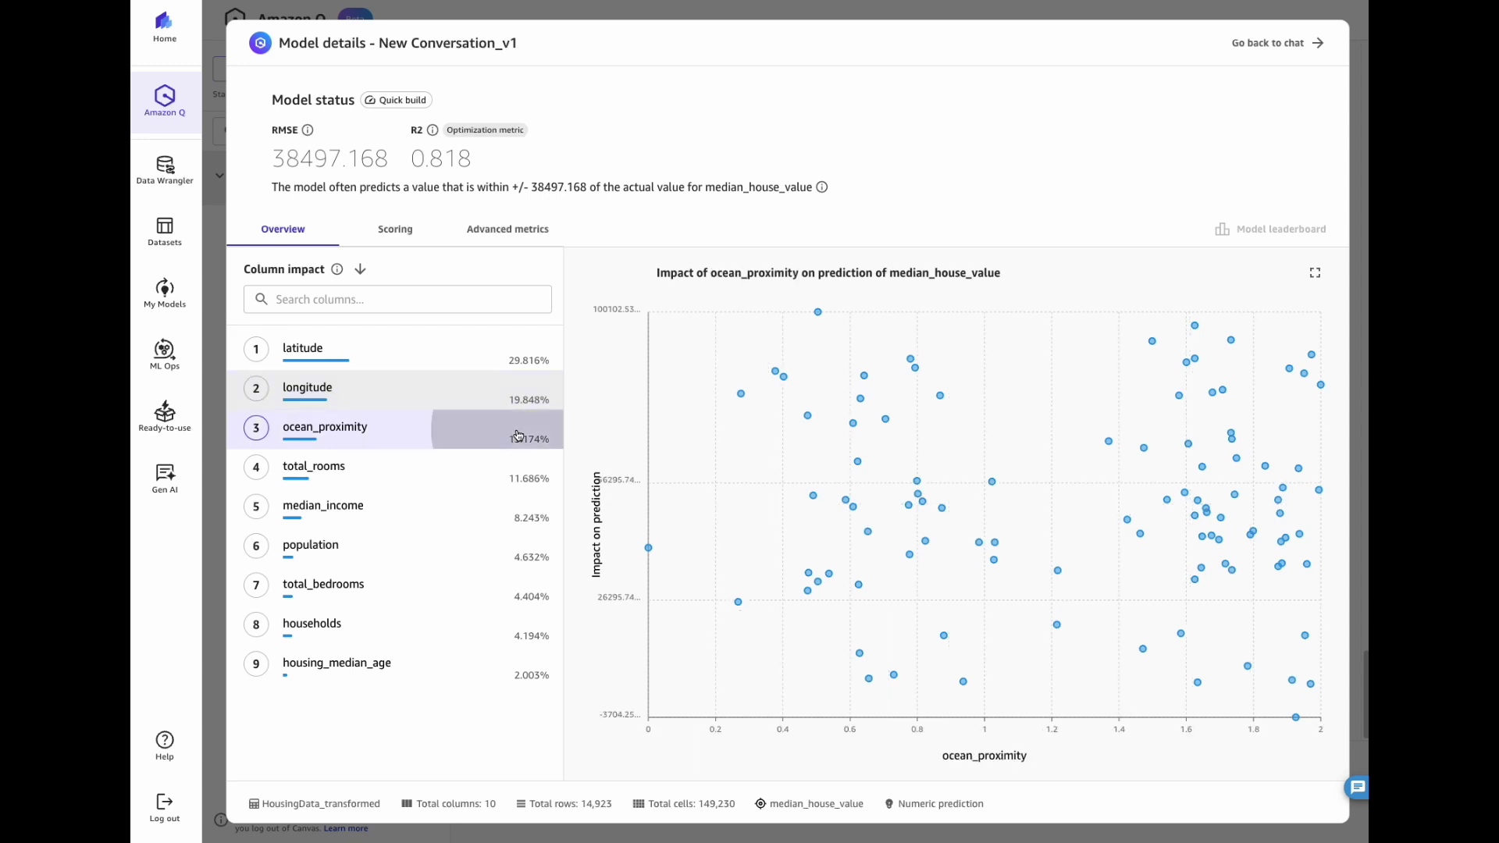
left_click(394, 229)
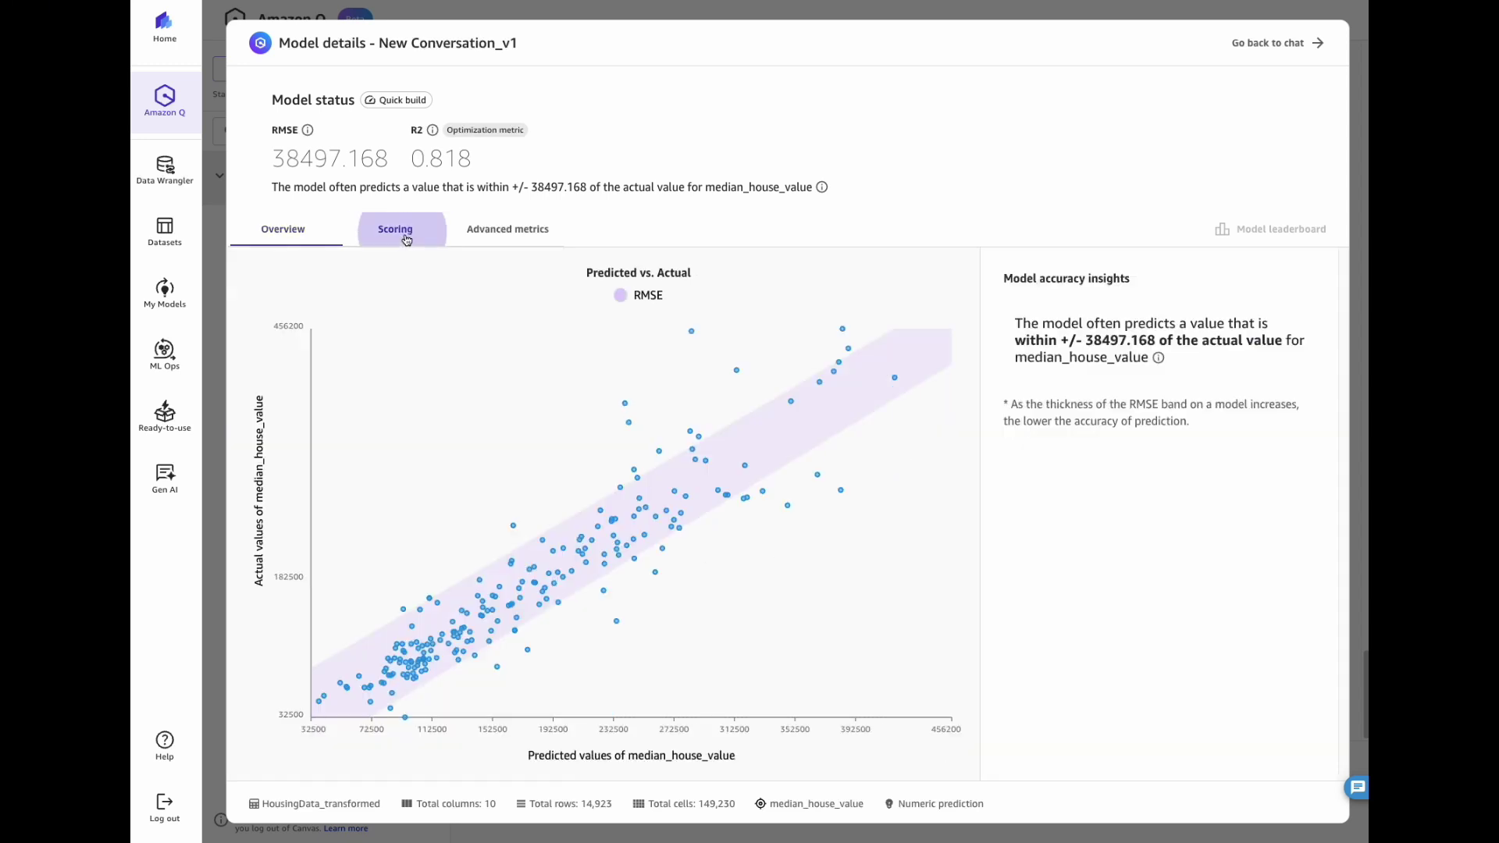
left_click(507, 230)
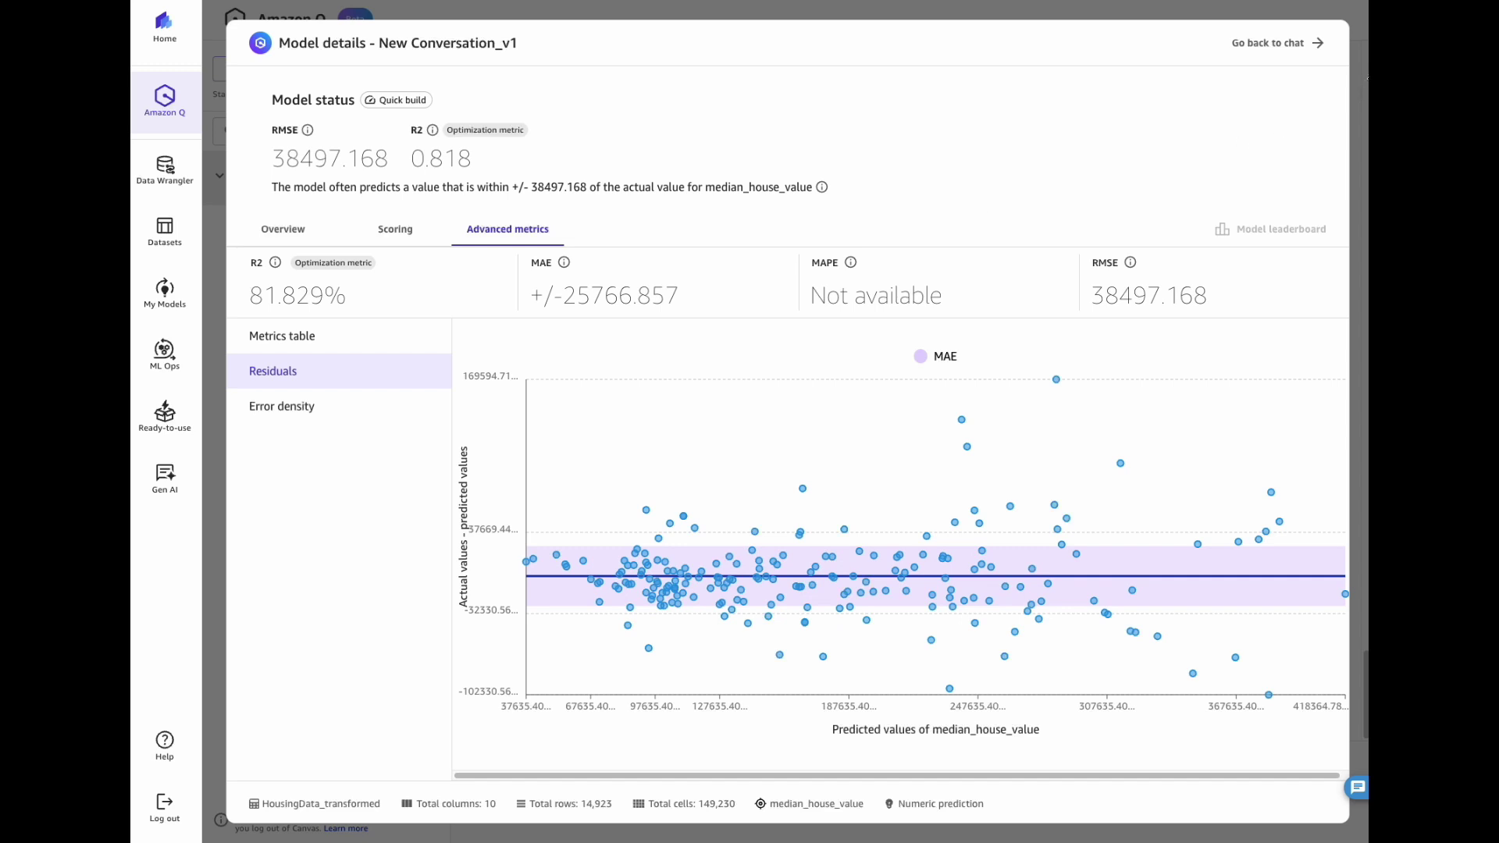
left_click(1288, 47)
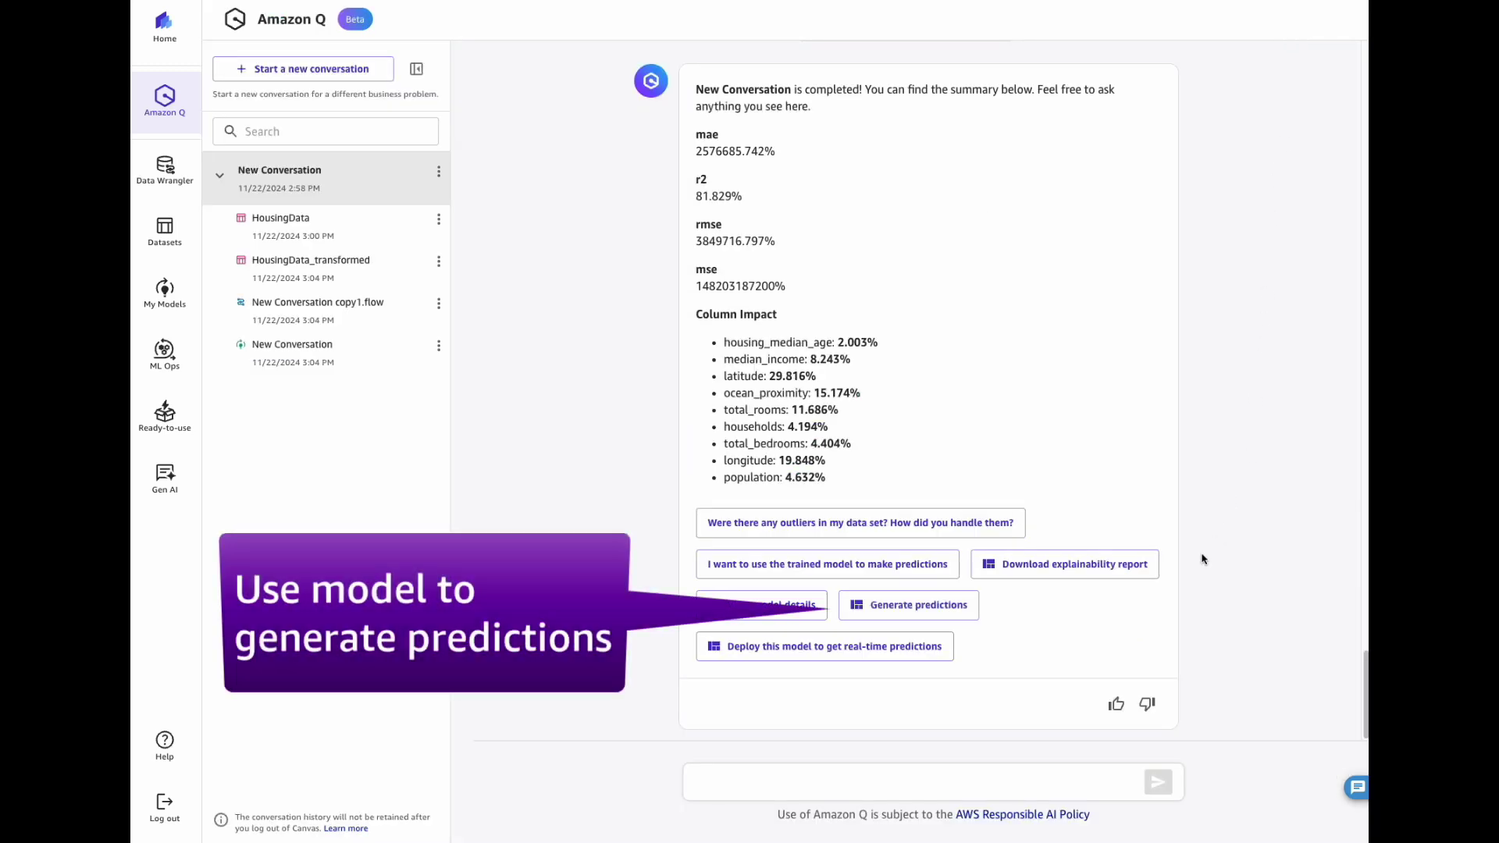
Step: Run a single prediction with total_rooms 6543, total_bedrooms 555 and population 500, including feature importance
left_click(944, 606)
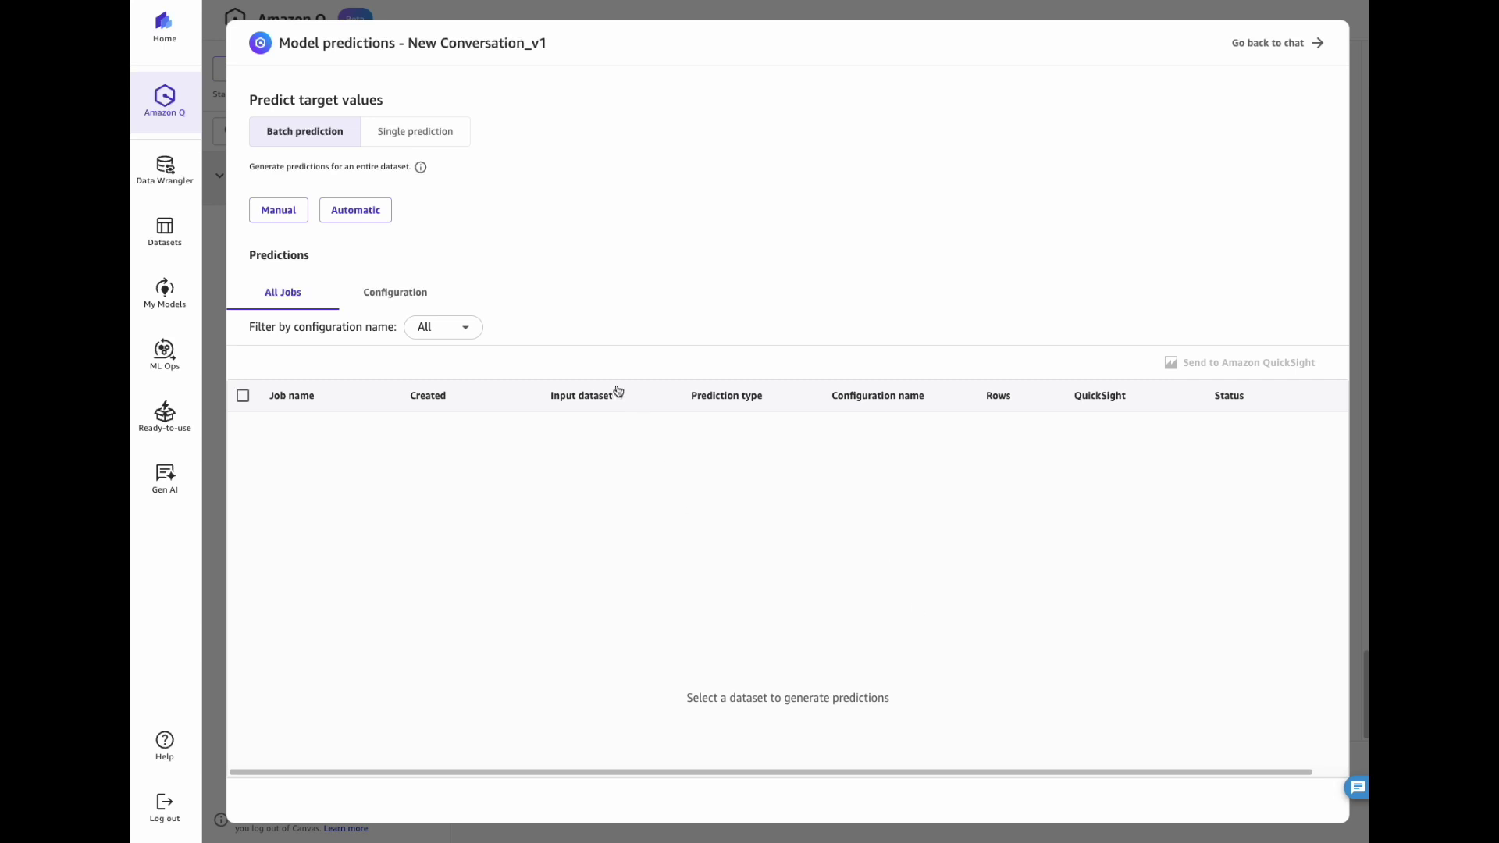
left_click(442, 142)
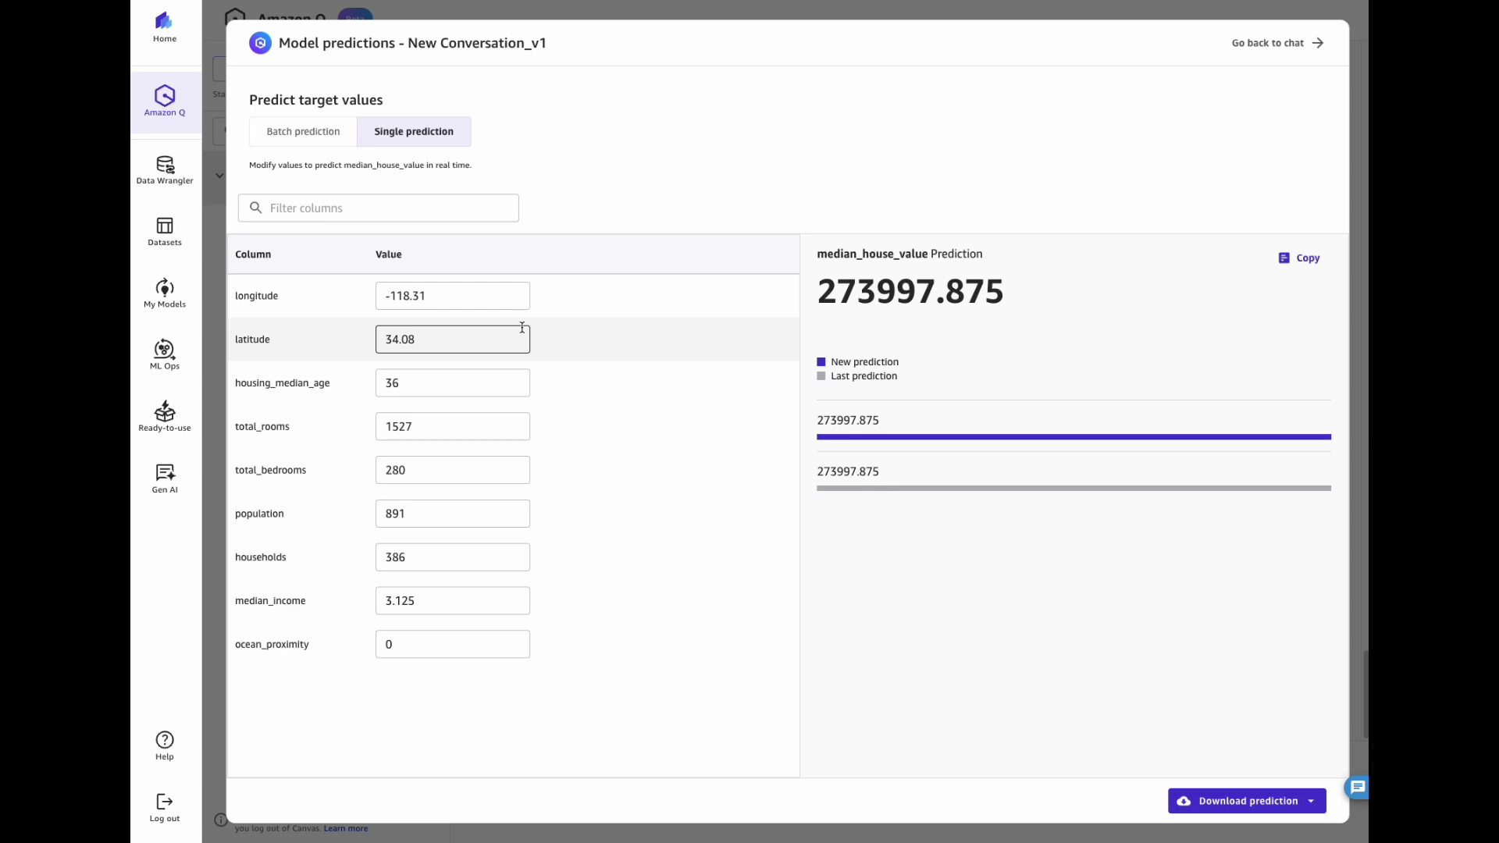
double_click(497, 429)
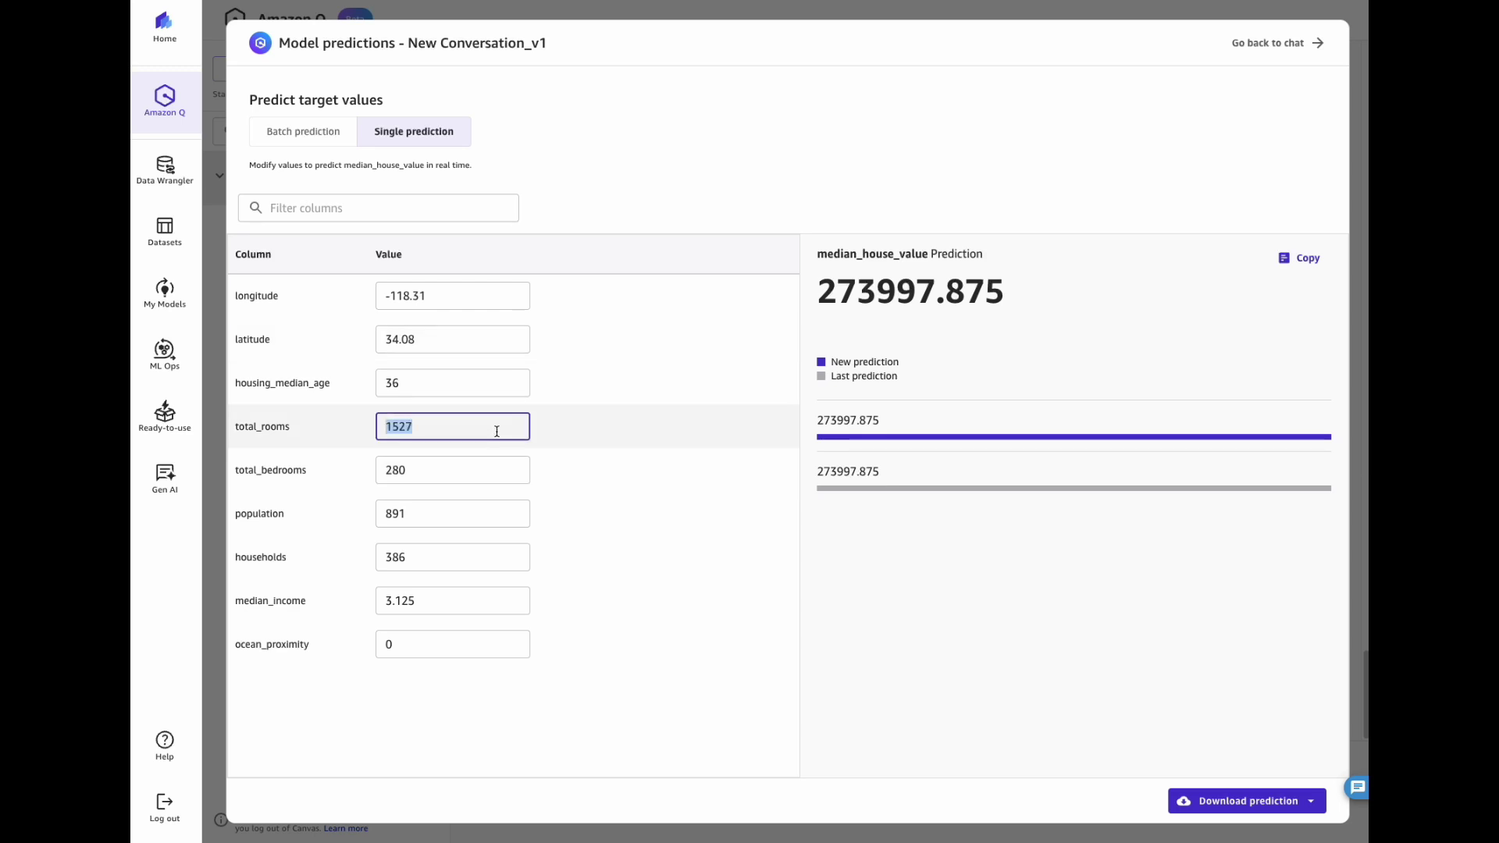
type("6543")
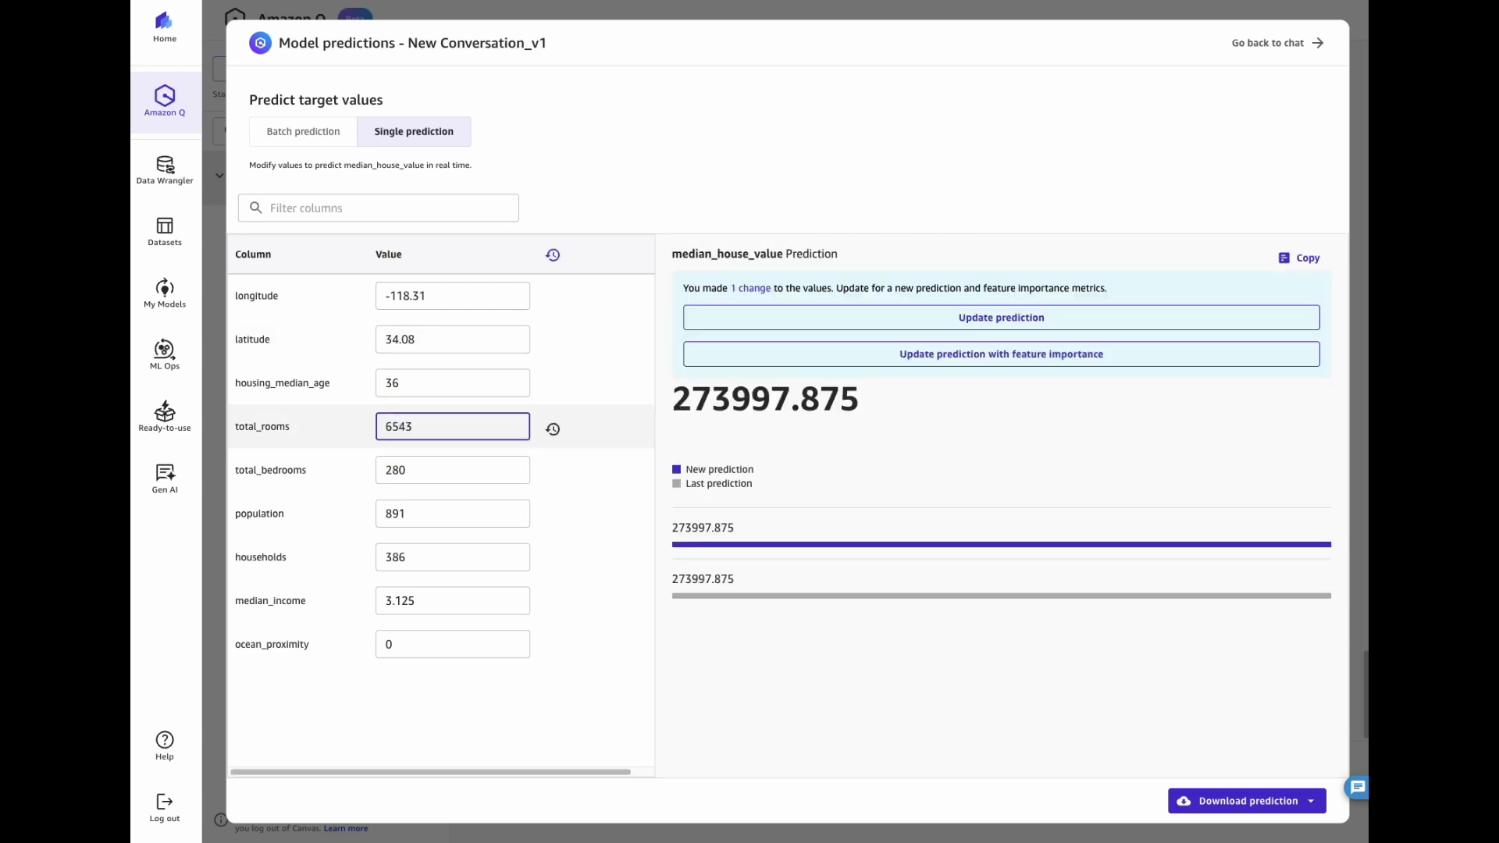
key("Tab")
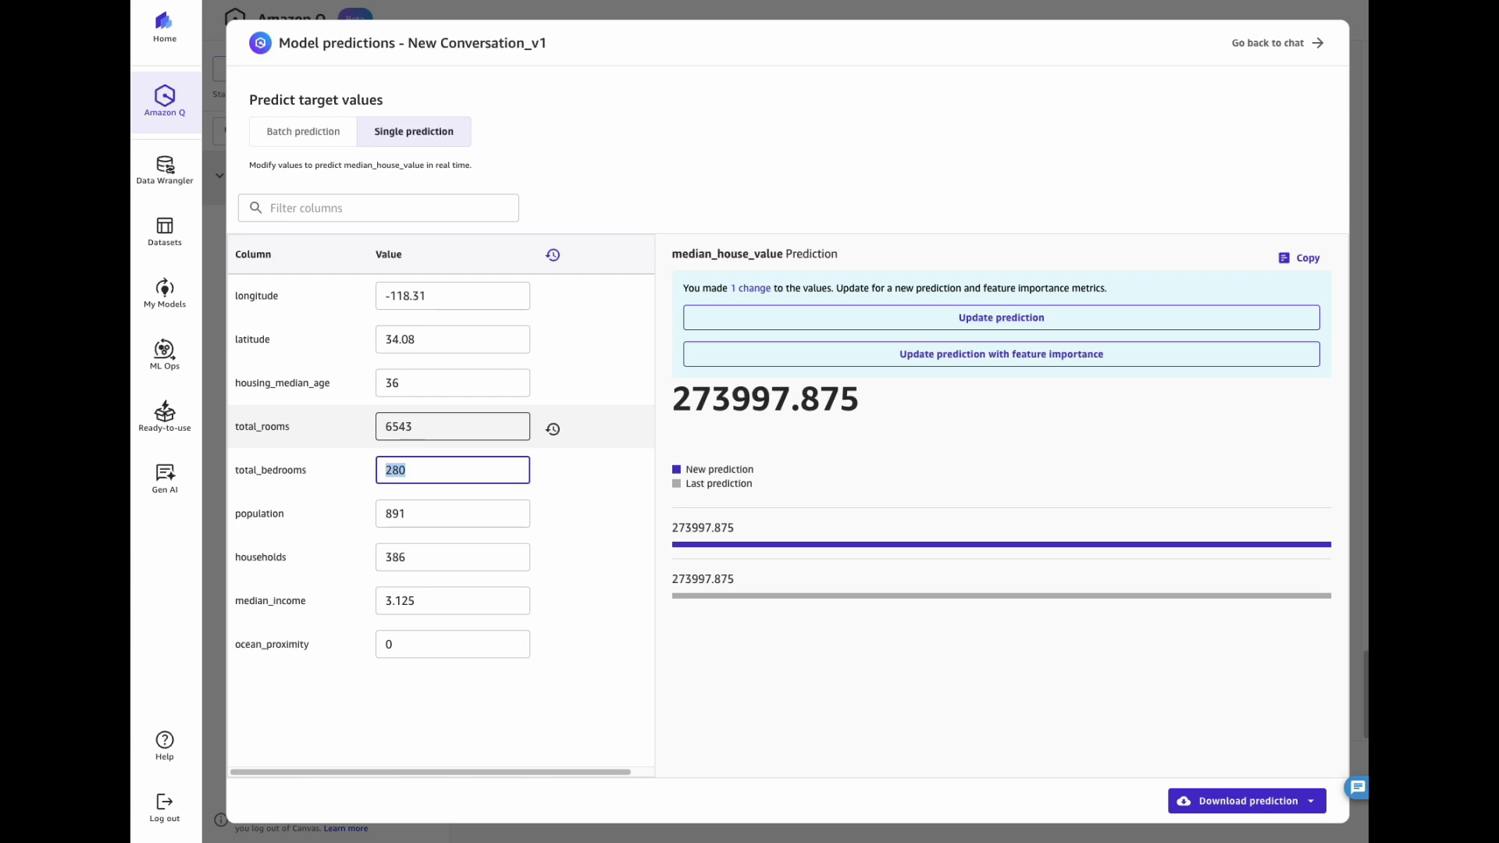
type("555")
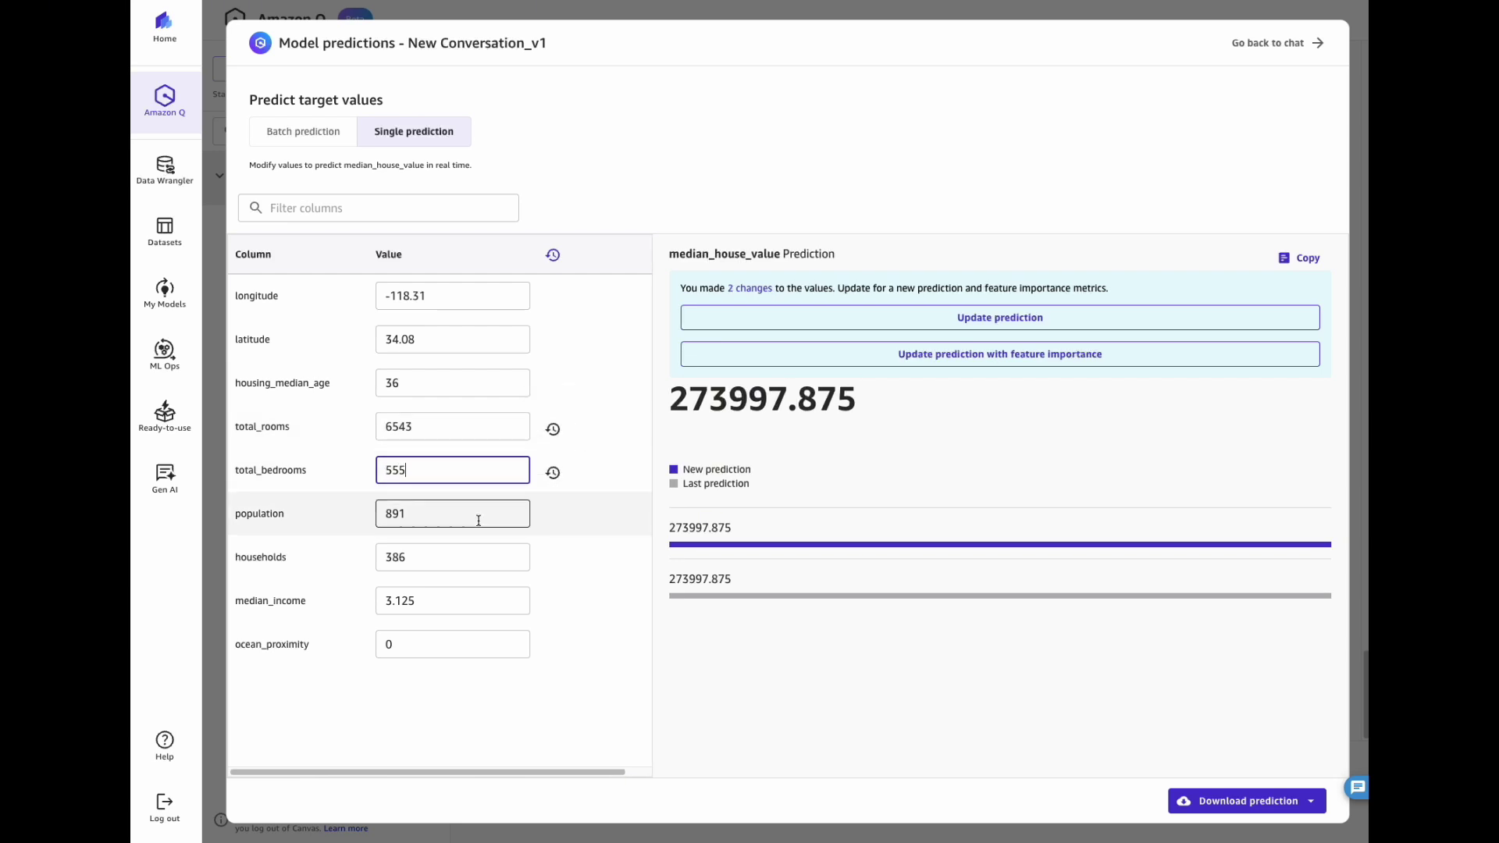
key("Tab")
type("5")
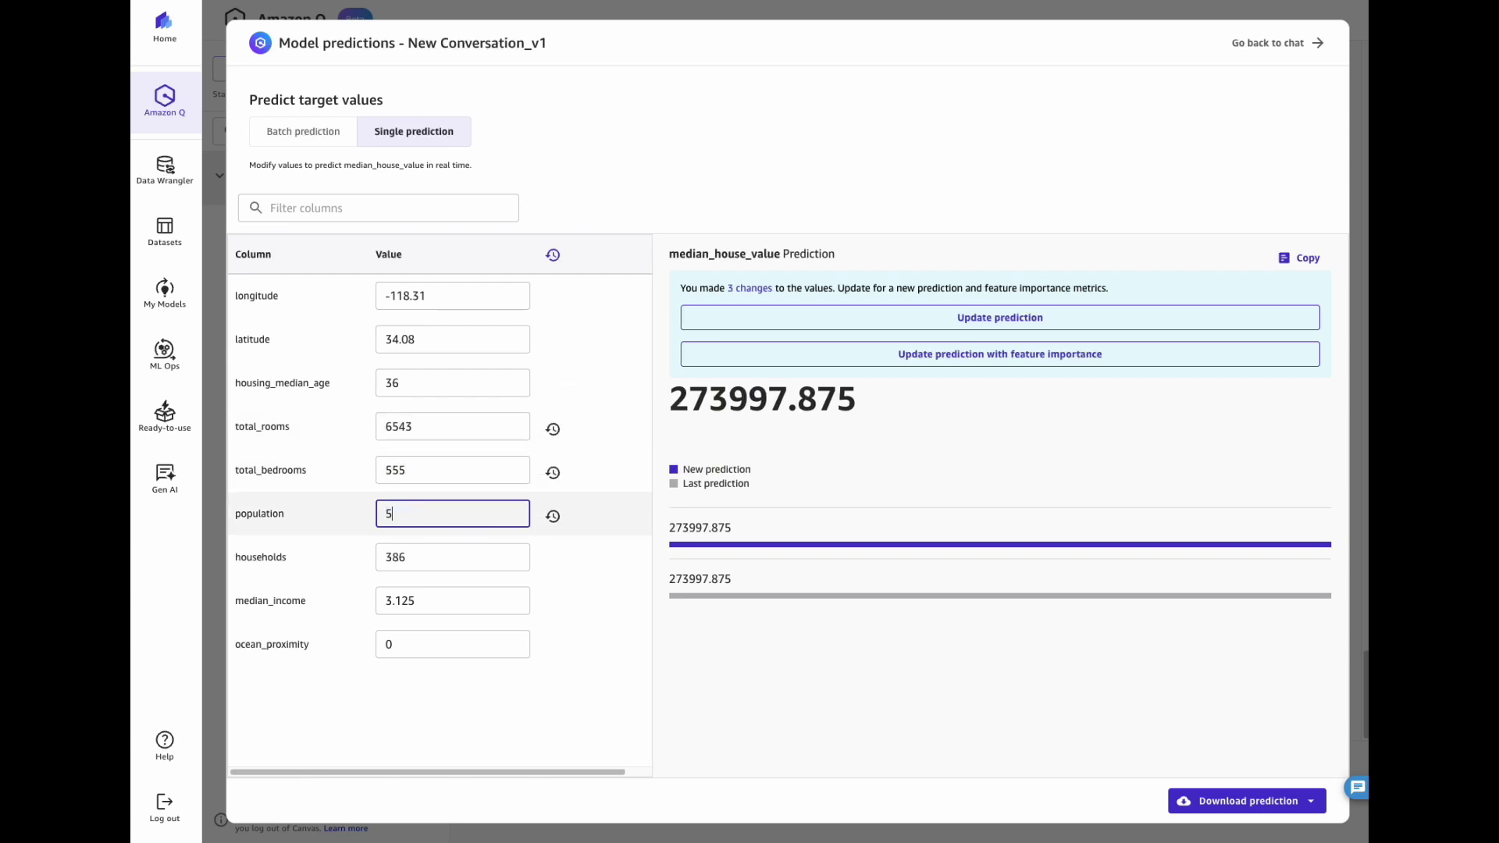
type("00")
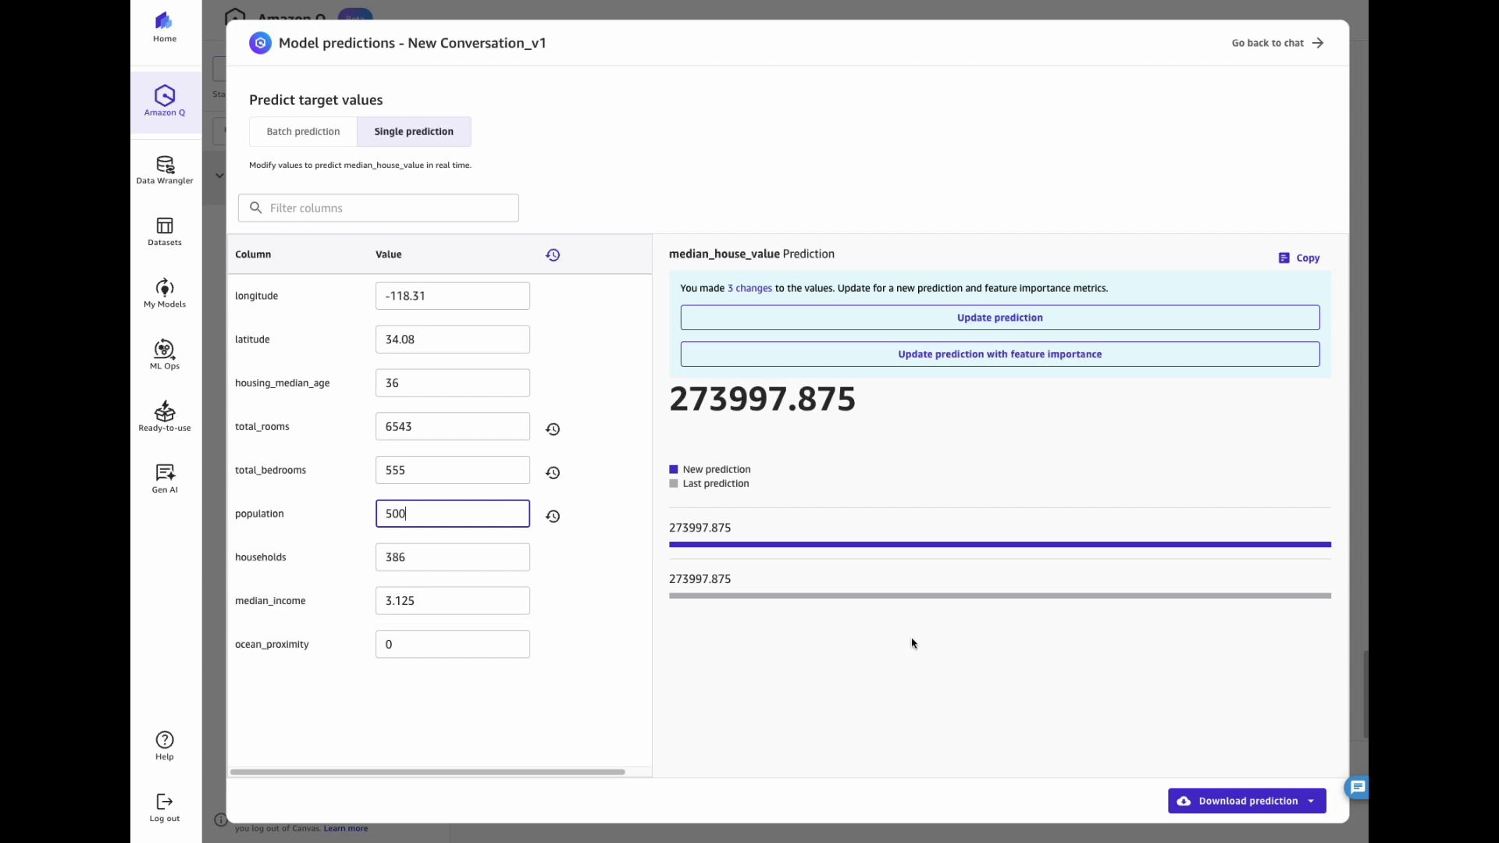
left_click(1112, 360)
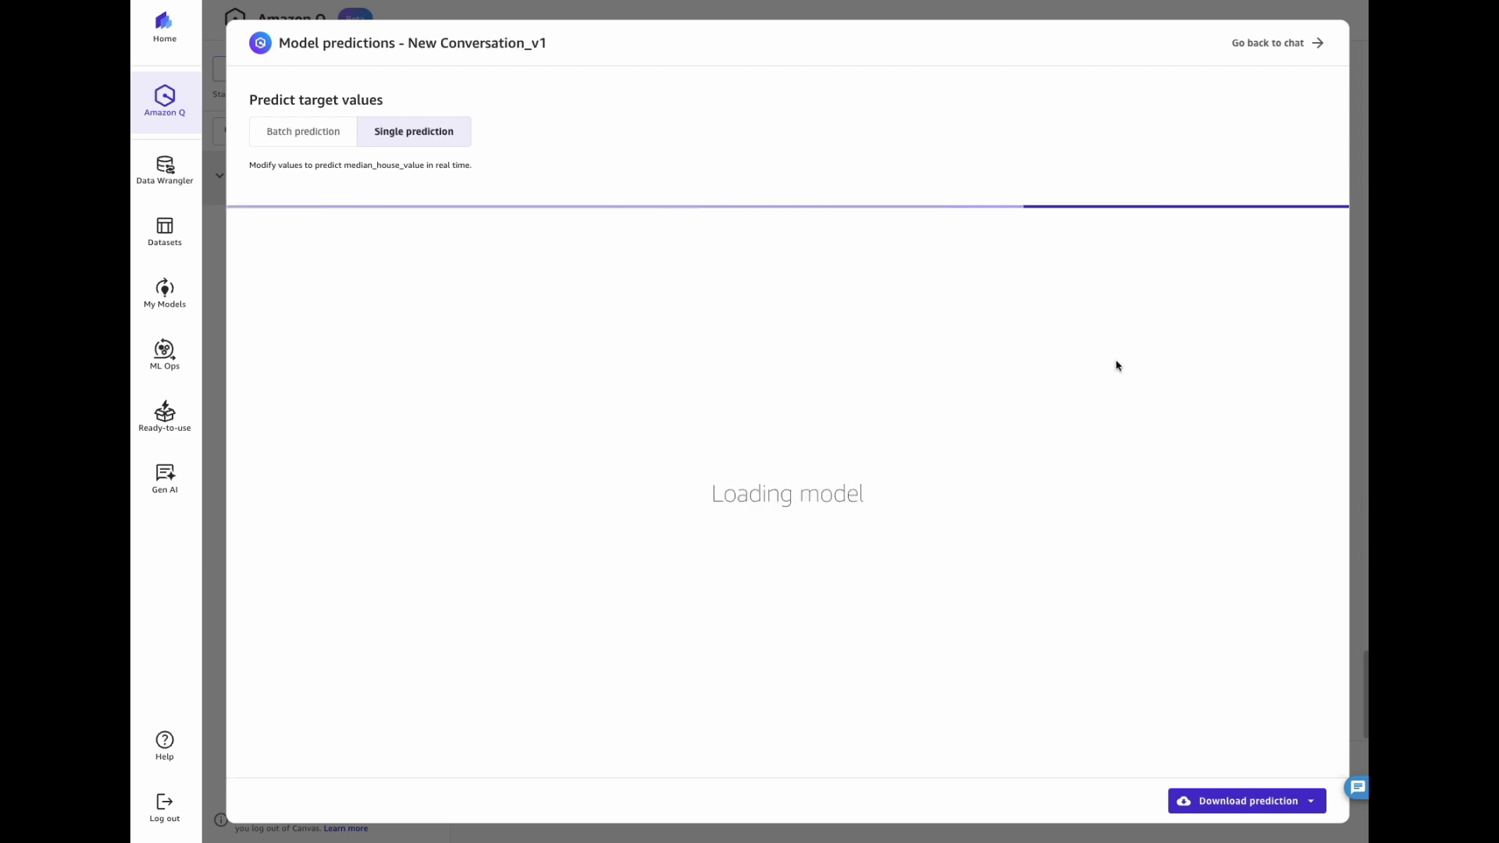
left_click(1265, 43)
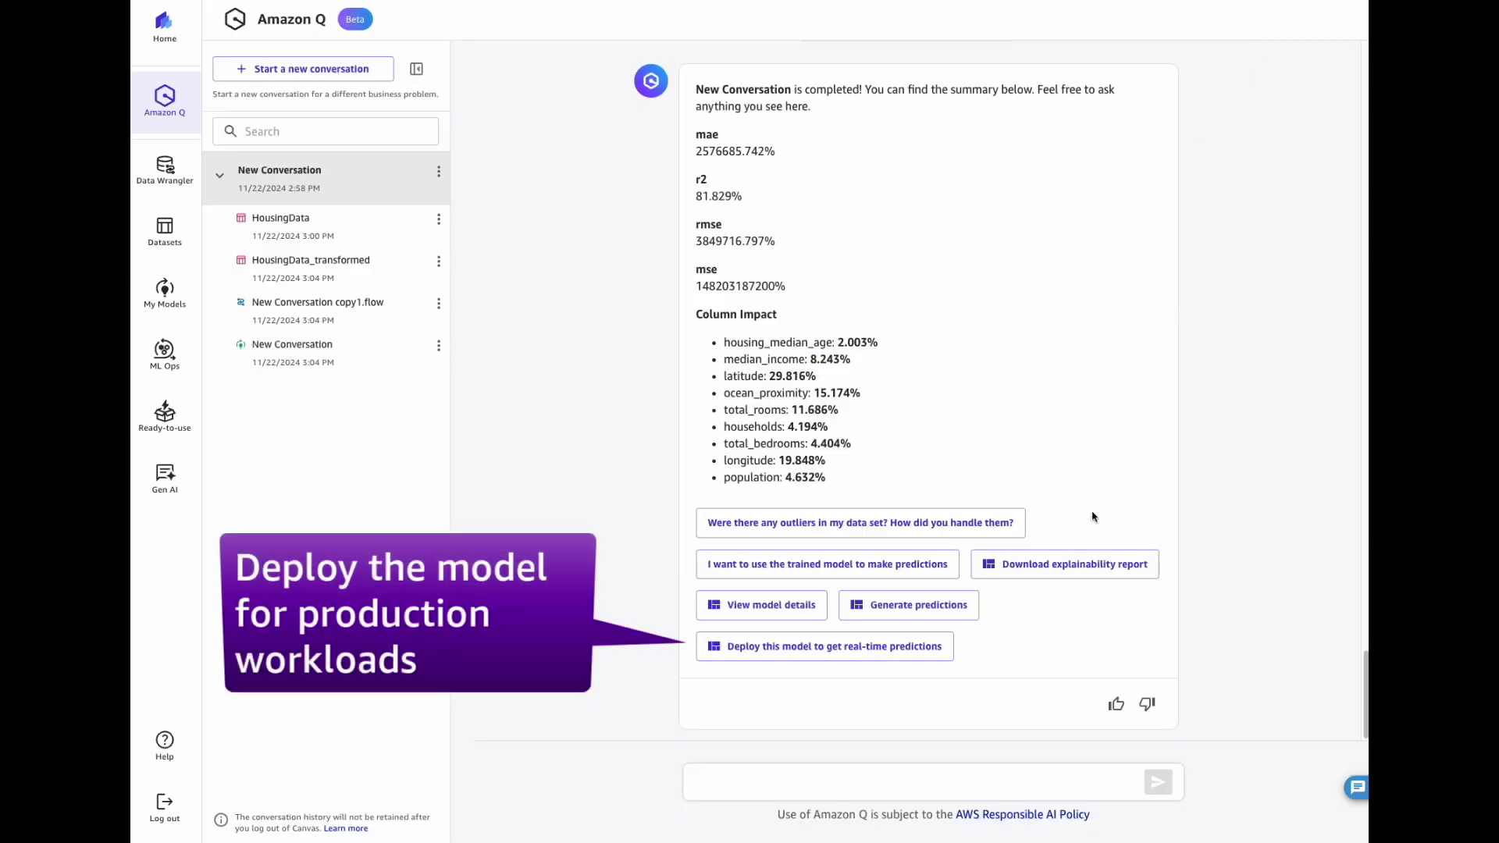
Step: Deploy the model as my-canvas-housing-model on one ml.m5.2xlarge instance
left_click(887, 647)
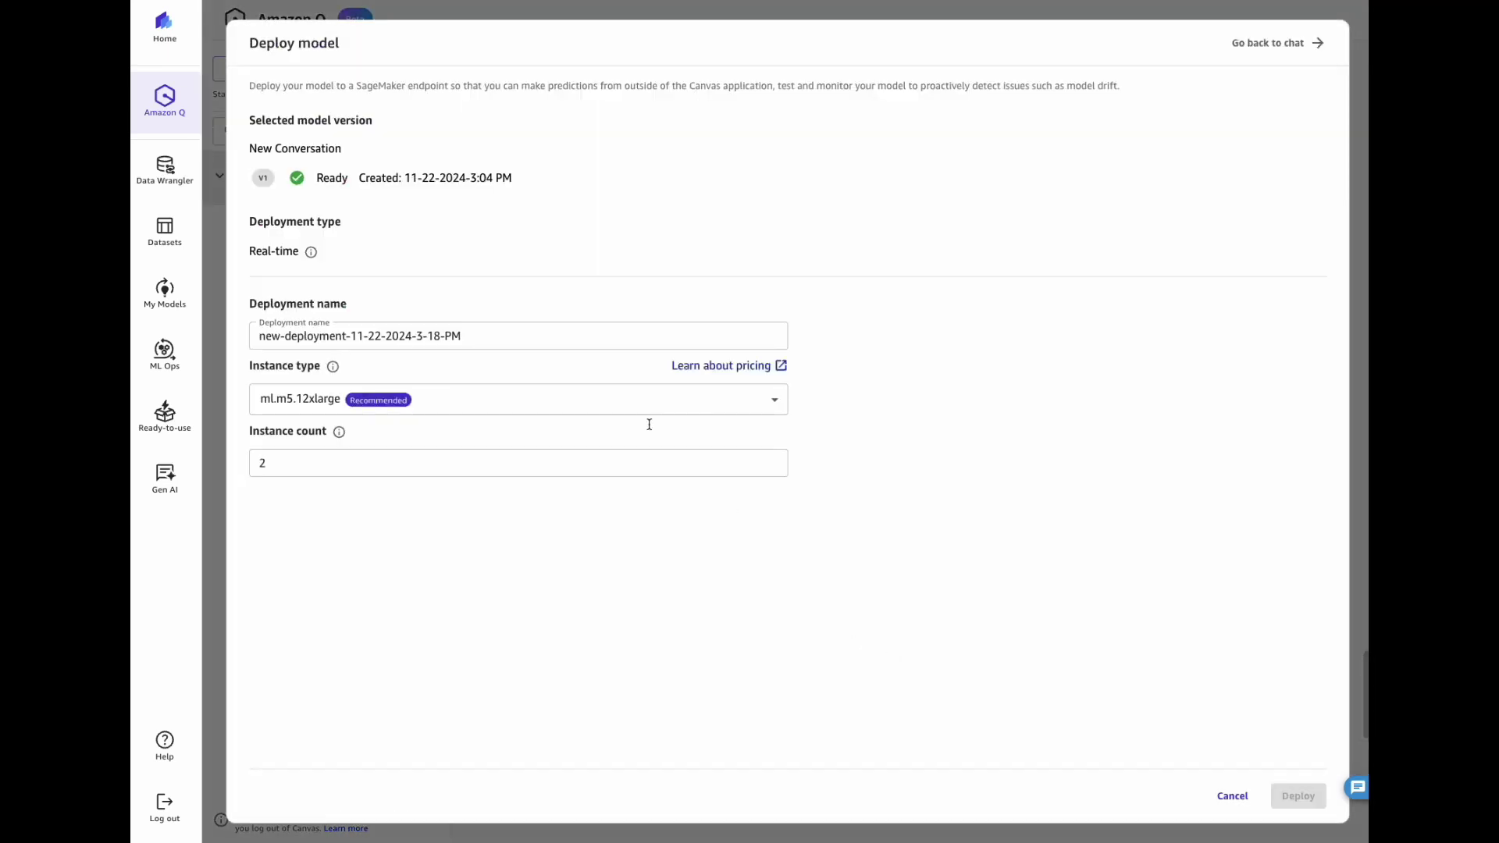
left_click(579, 342)
key("ctrl+a")
type("my-canvas-housing-model")
left_click(549, 409)
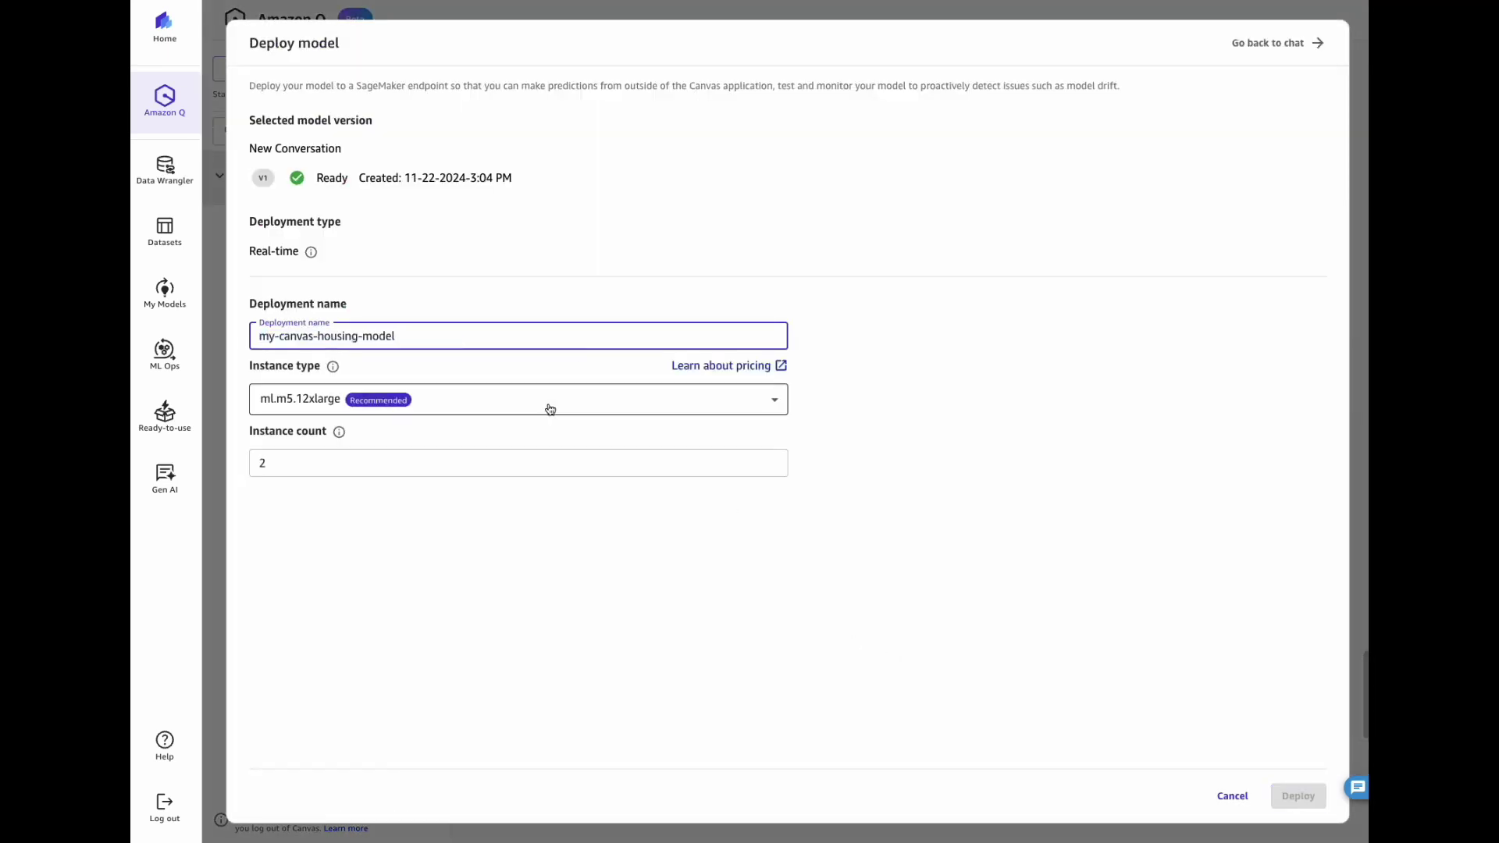
left_click(549, 409)
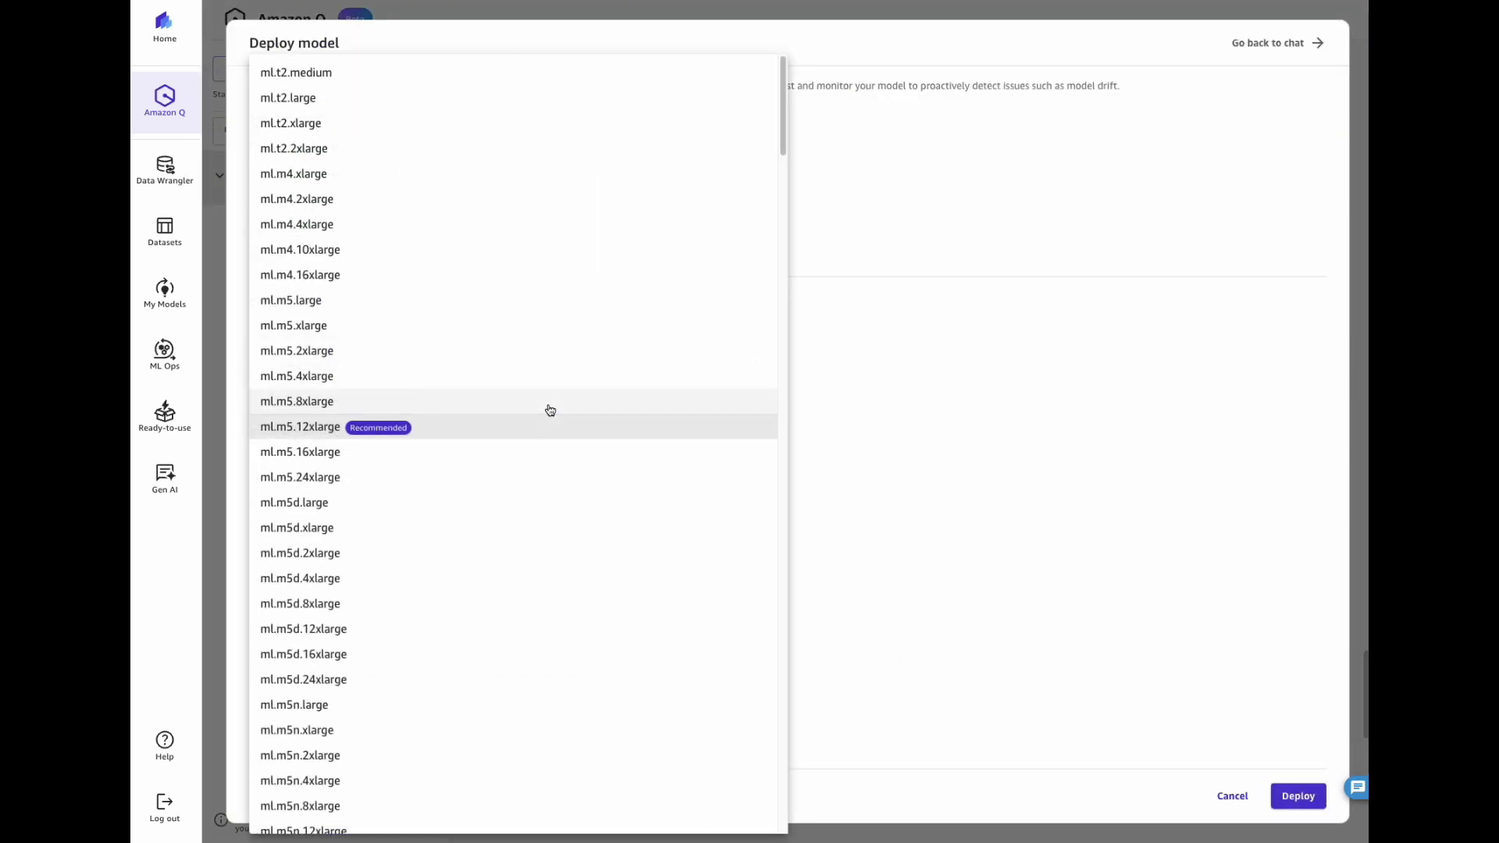
left_click(557, 341)
left_click(551, 457)
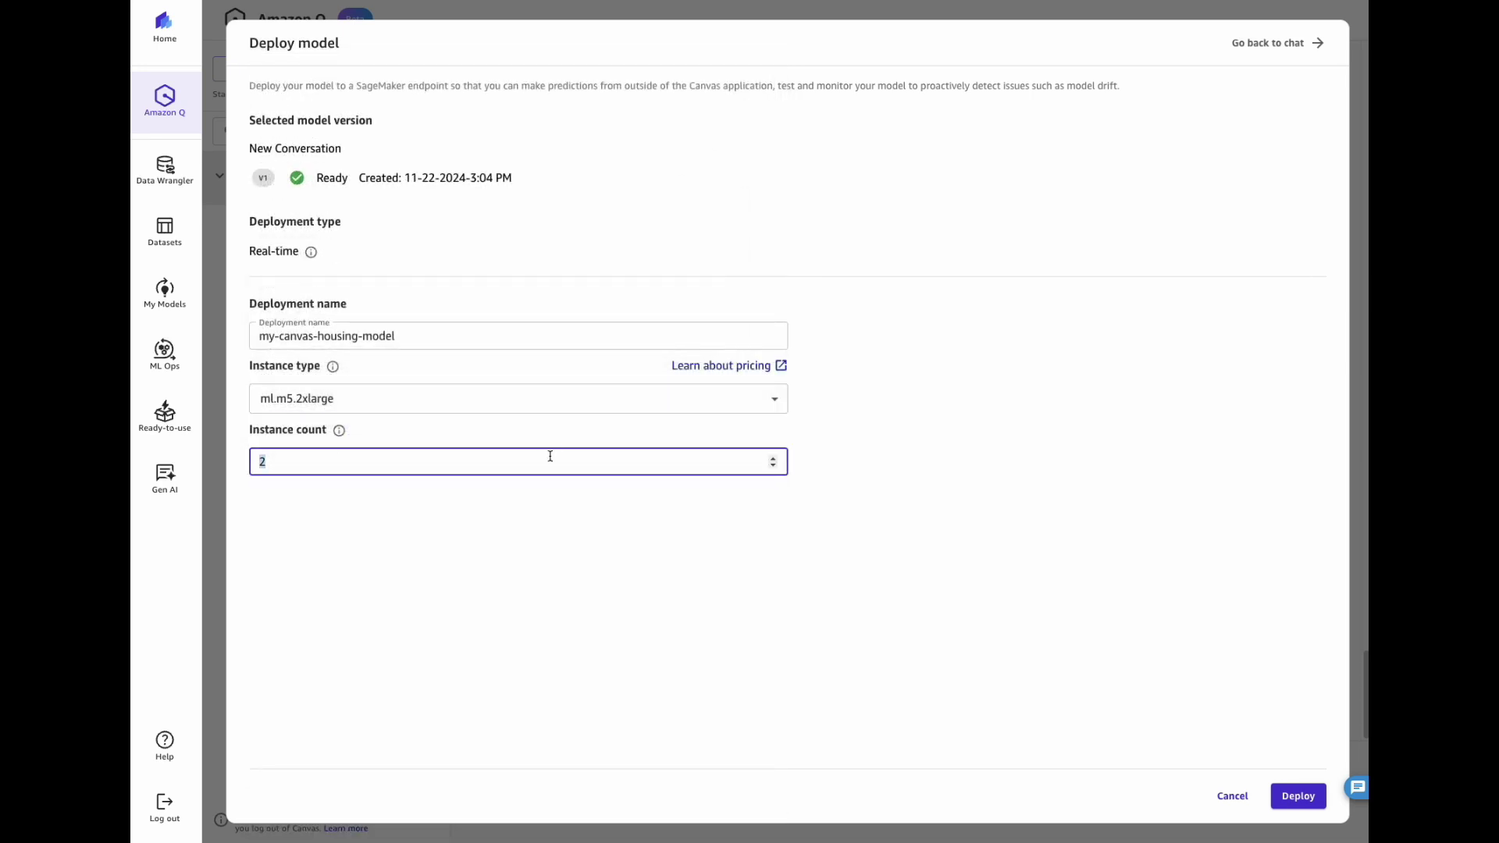
left_click(1309, 797)
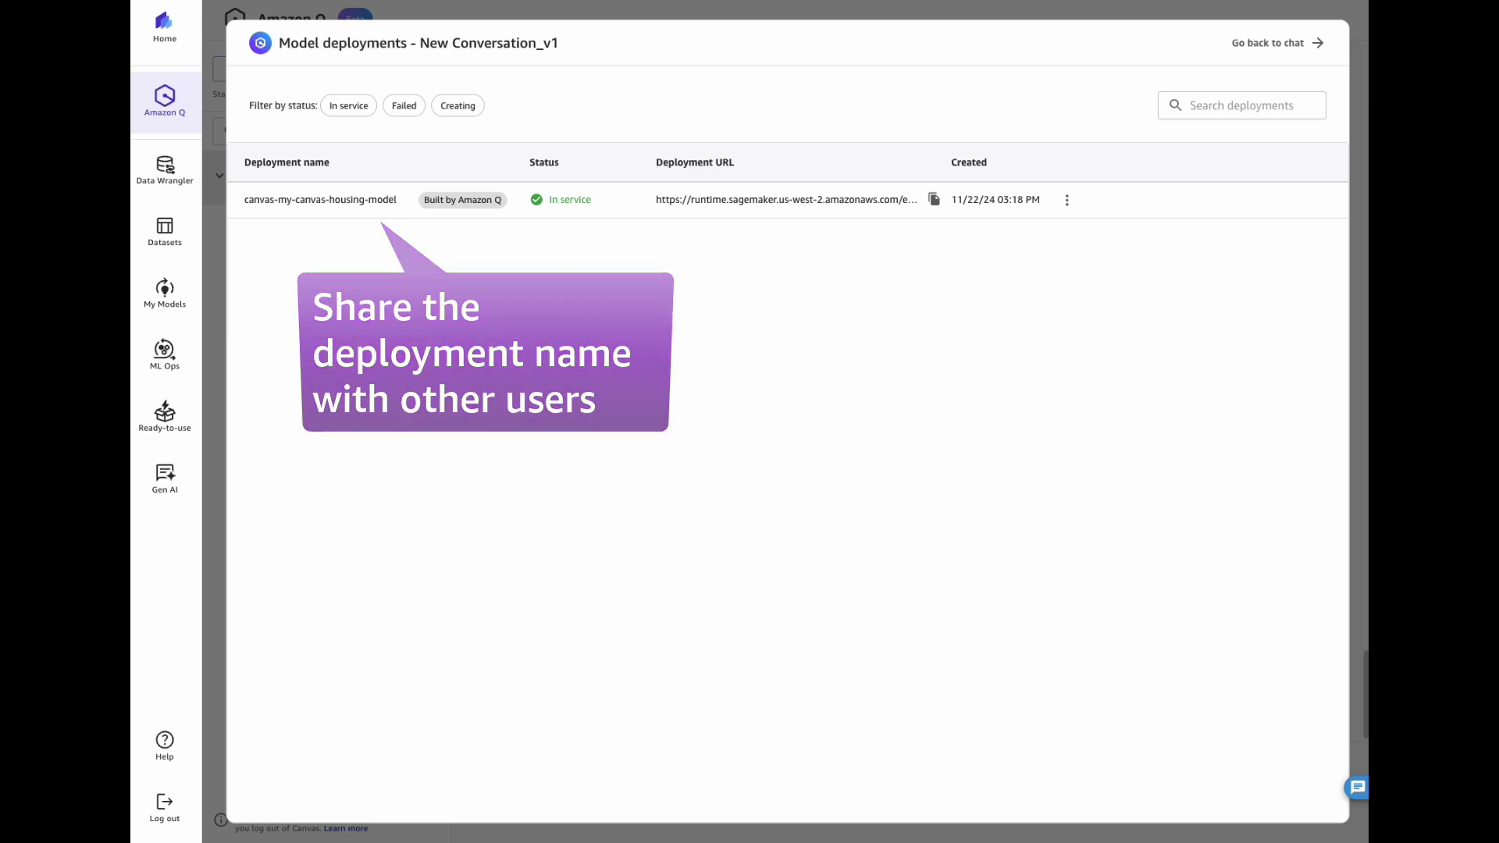
Step: View the canvas-my-canvas-housing-model deployment details and expand its Python sample code
left_click(1069, 205)
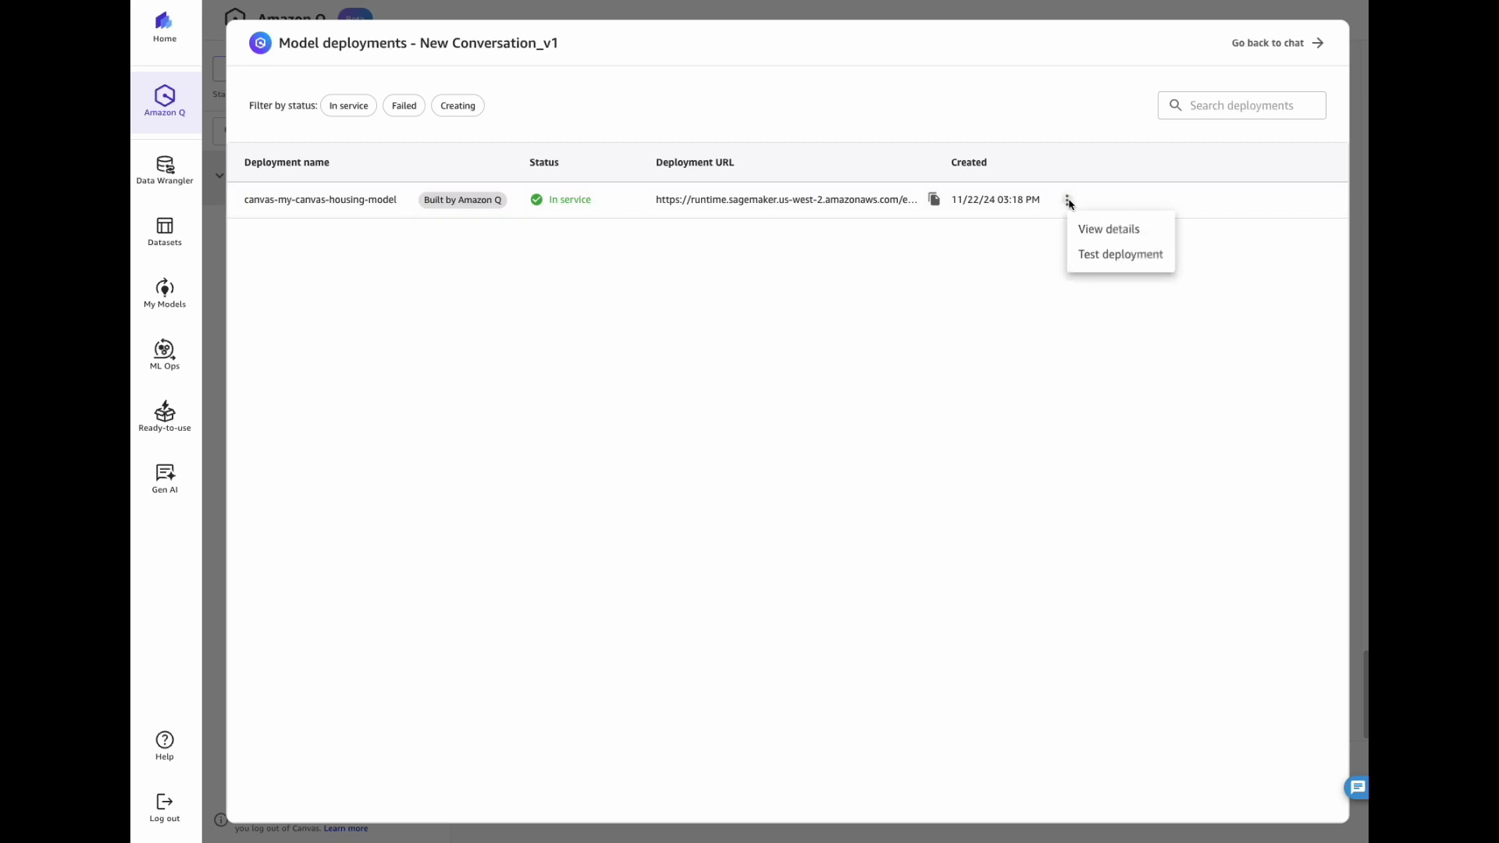
left_click(1079, 229)
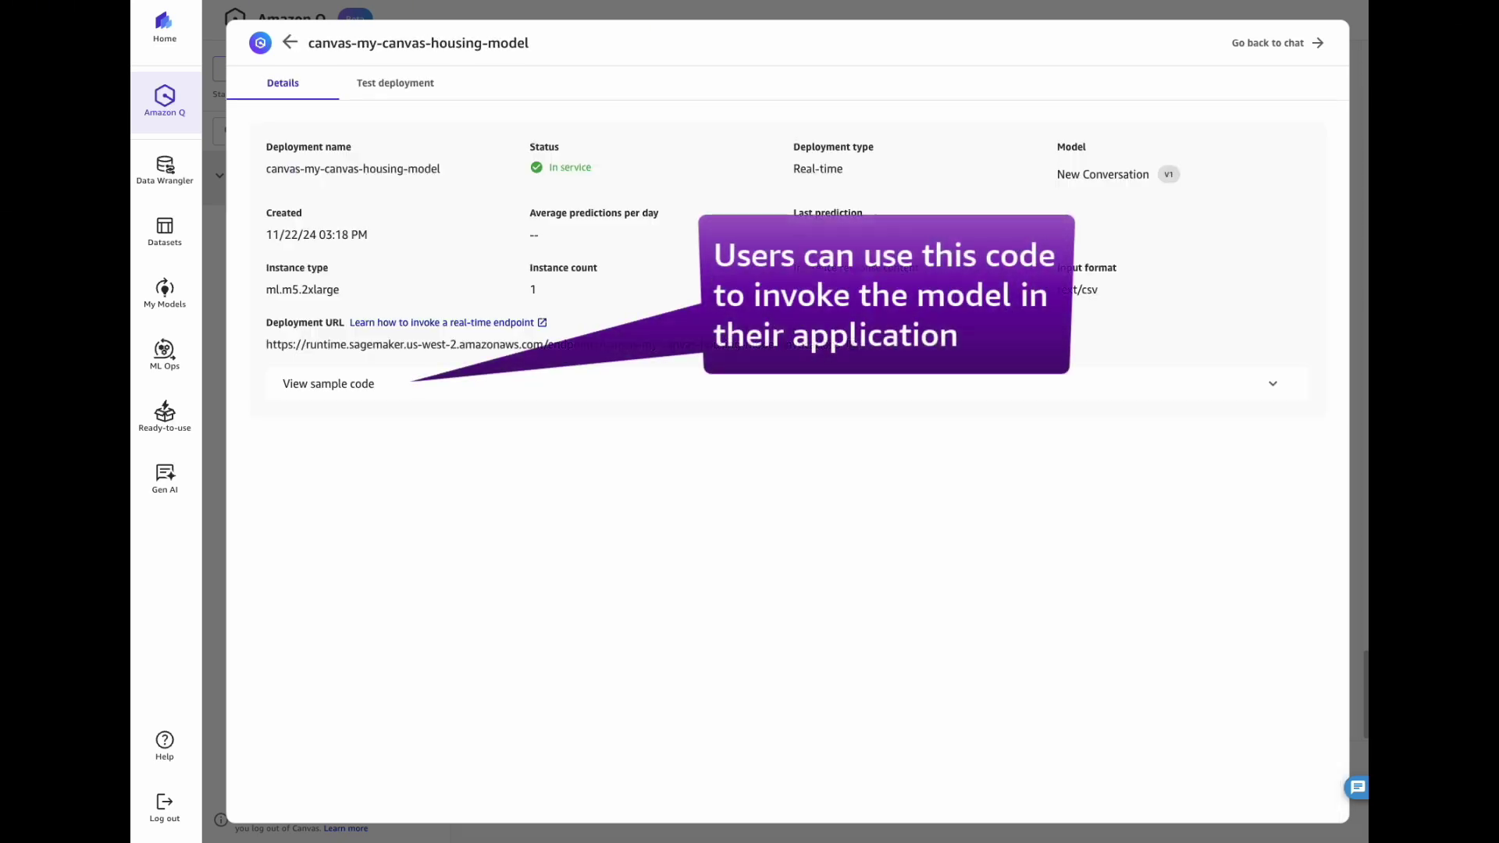
left_click(371, 383)
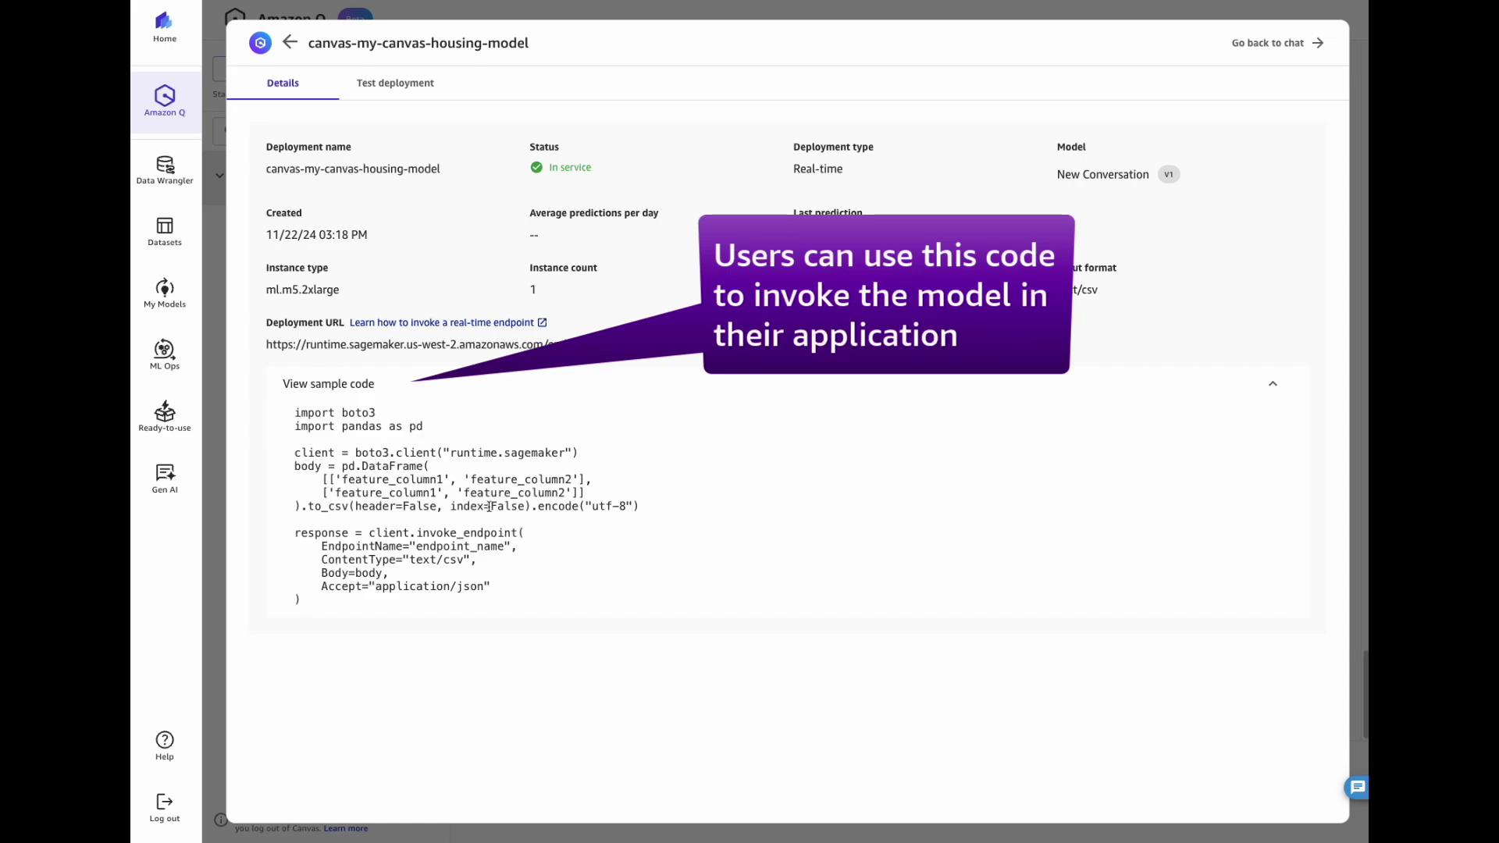